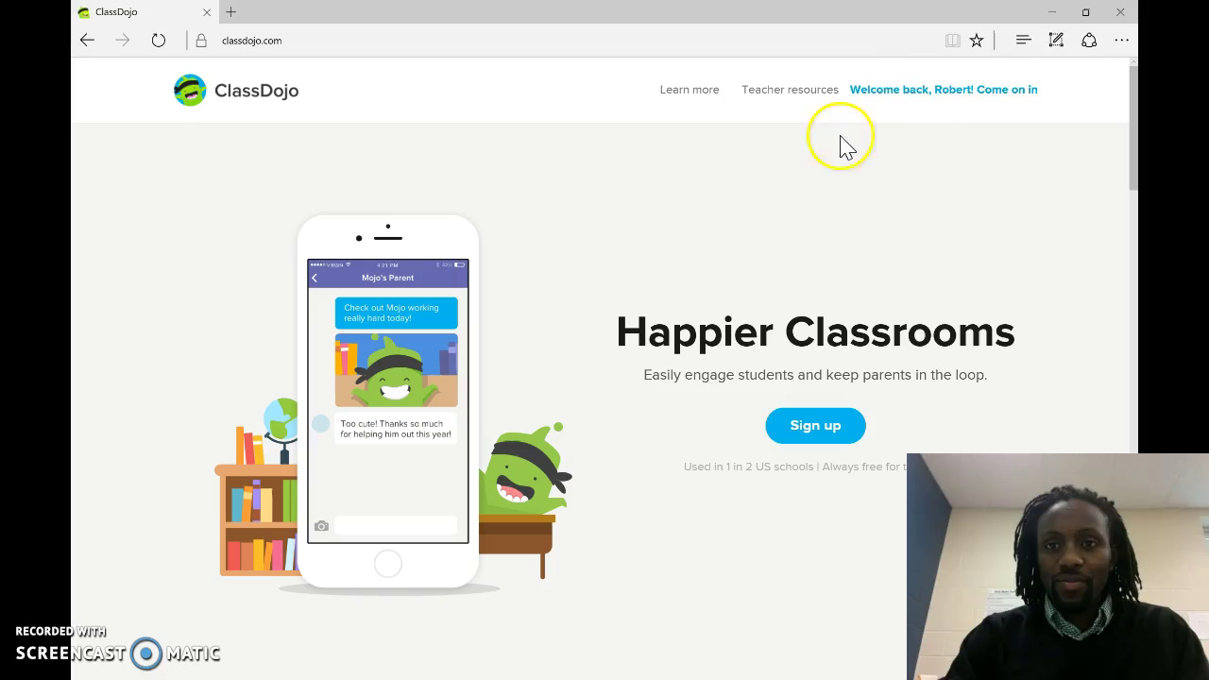
Sign into the teacher account and open the Pasker AM class with its 28 students' points
left_click(914, 101)
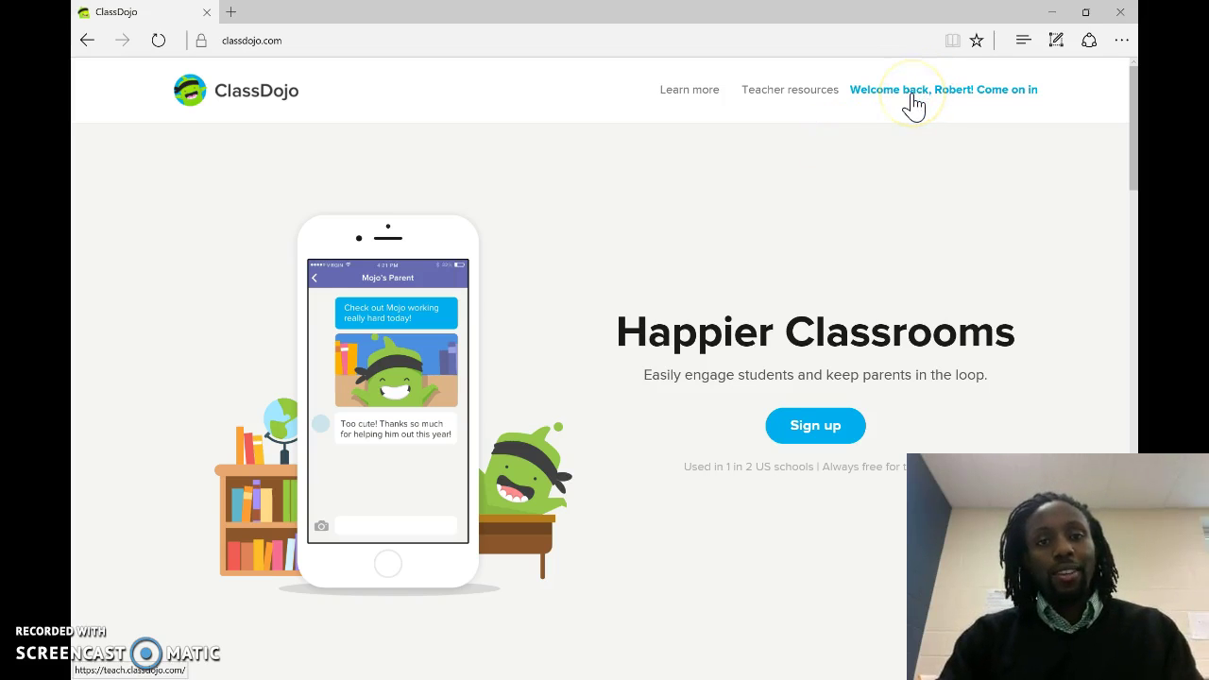
left_click(892, 104)
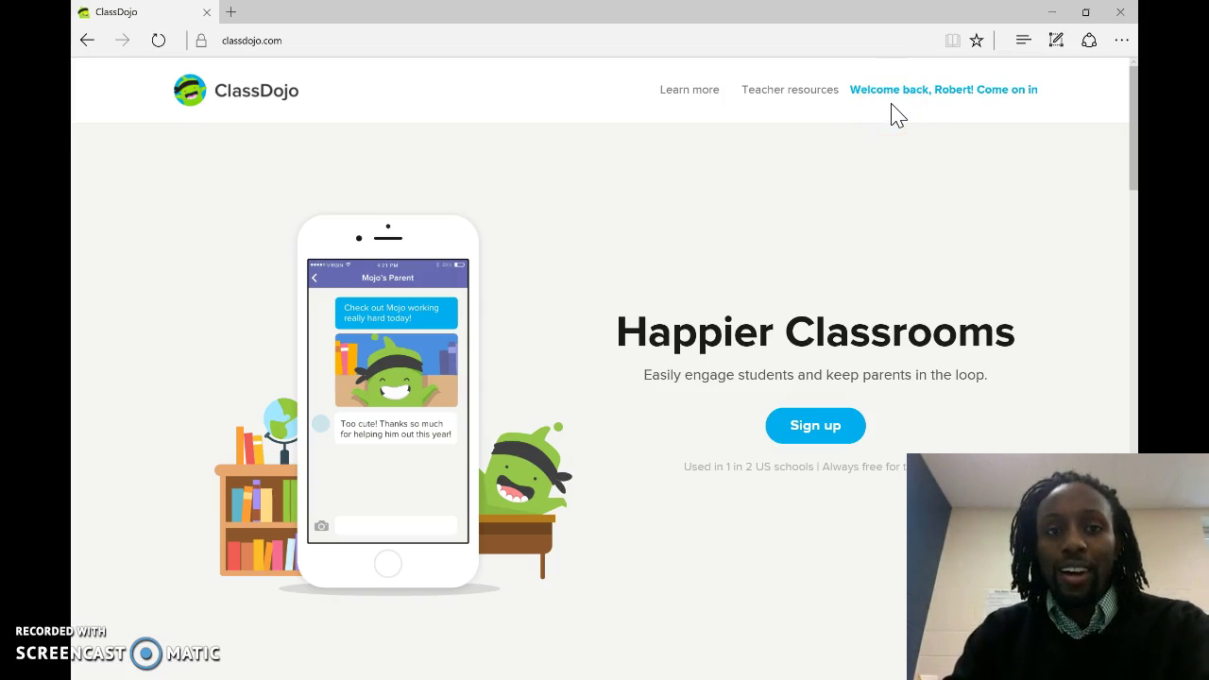
left_click(902, 92)
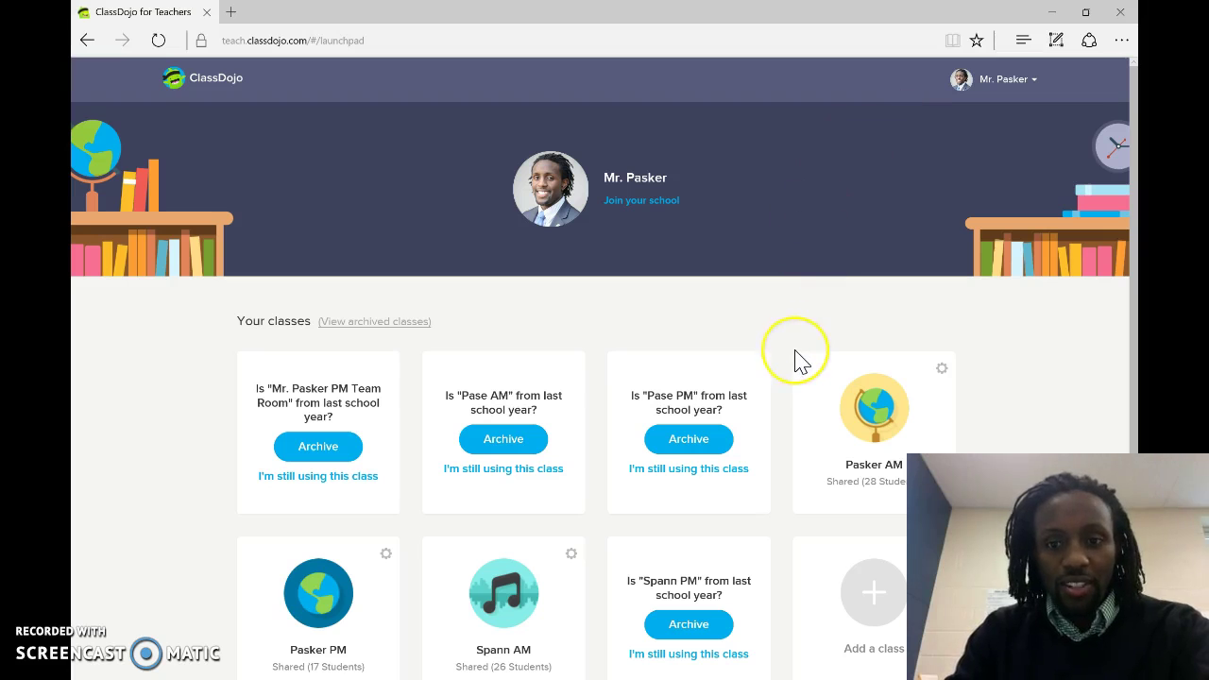
scroll(795, 357, "down", 3)
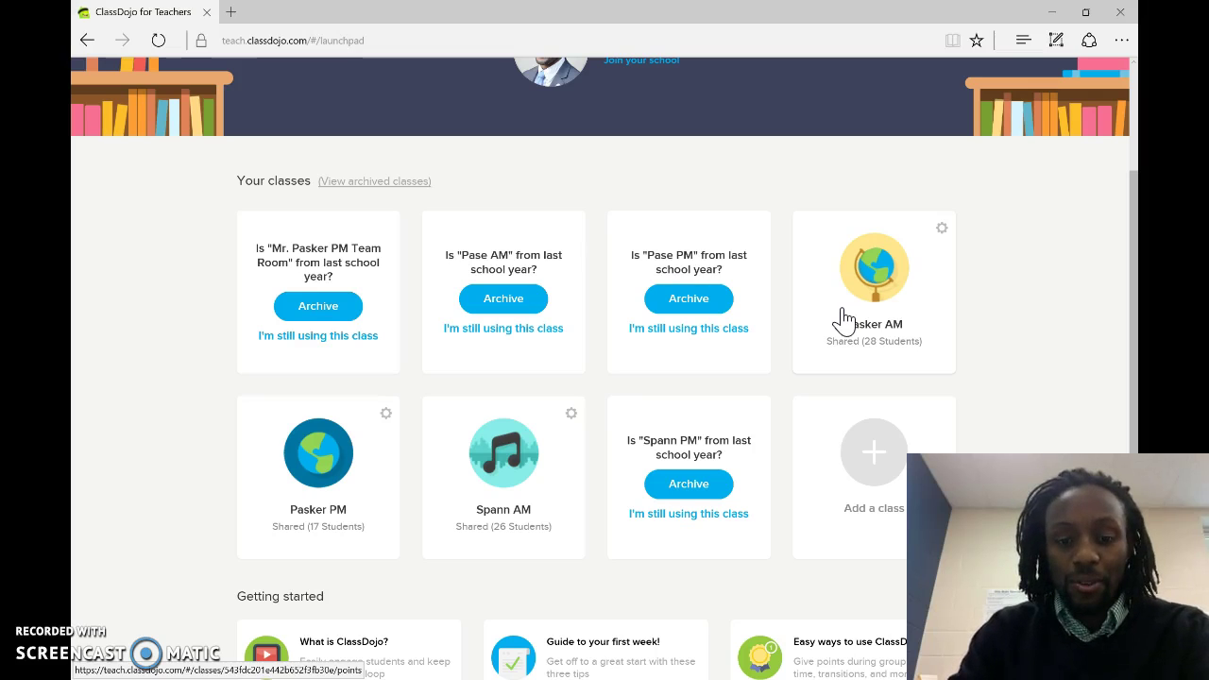
left_click(843, 320)
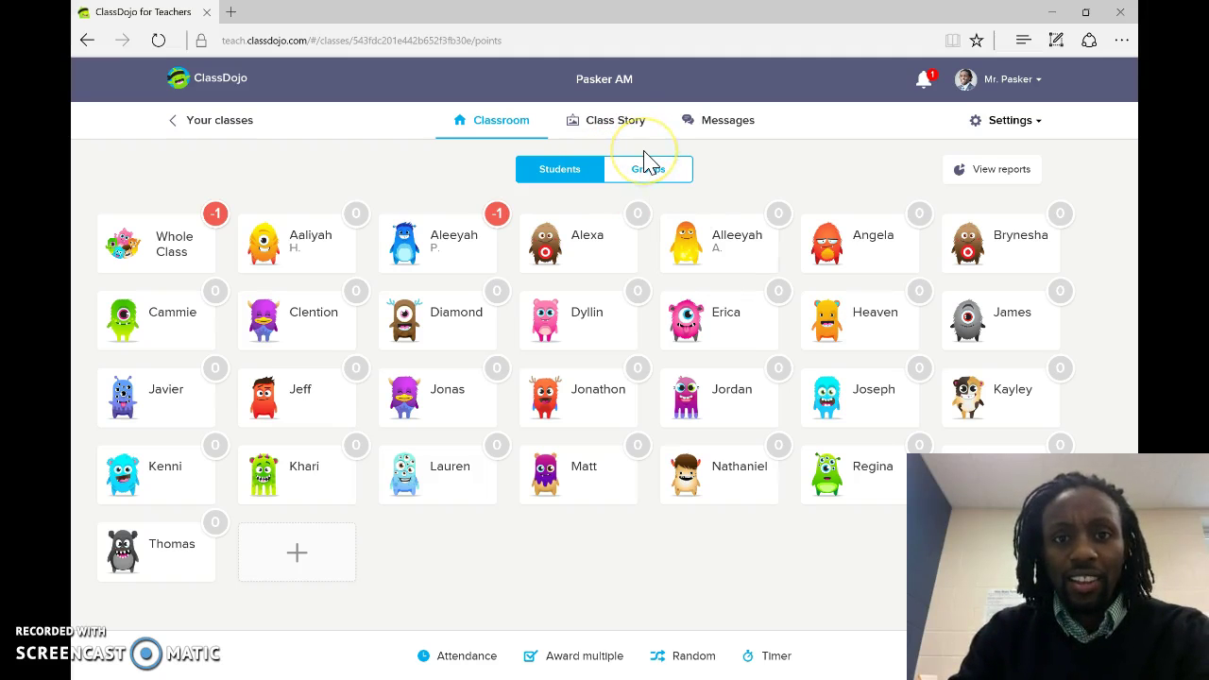
left_click(996, 128)
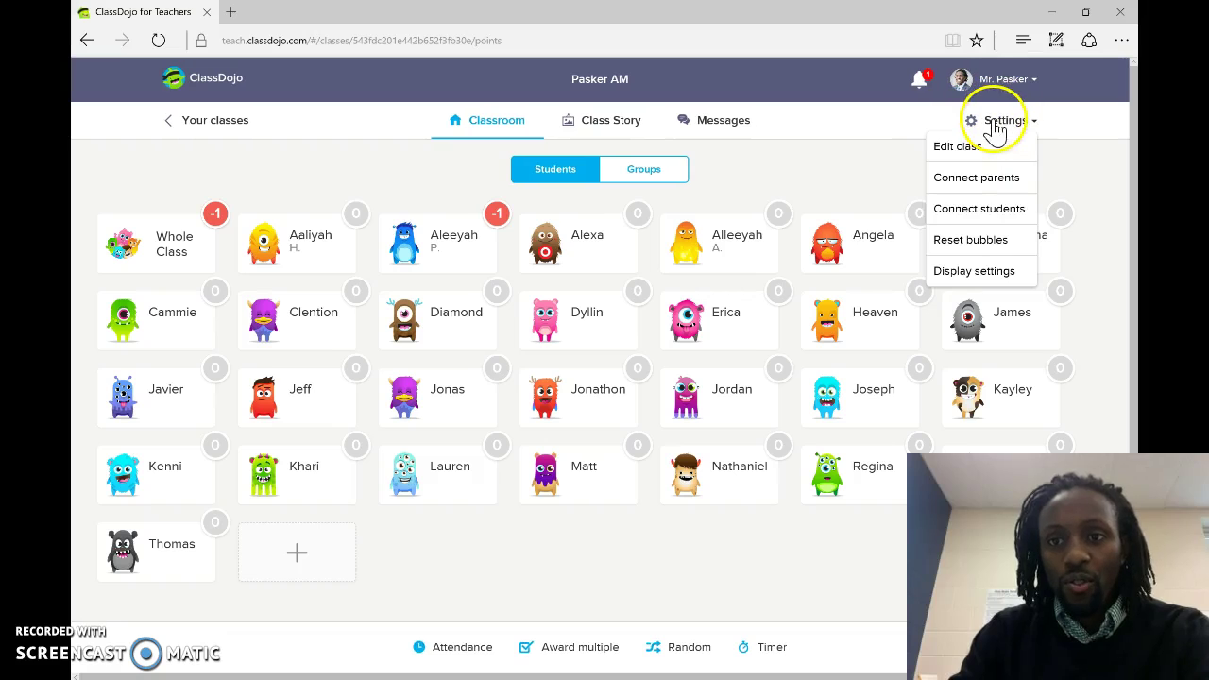
left_click(969, 153)
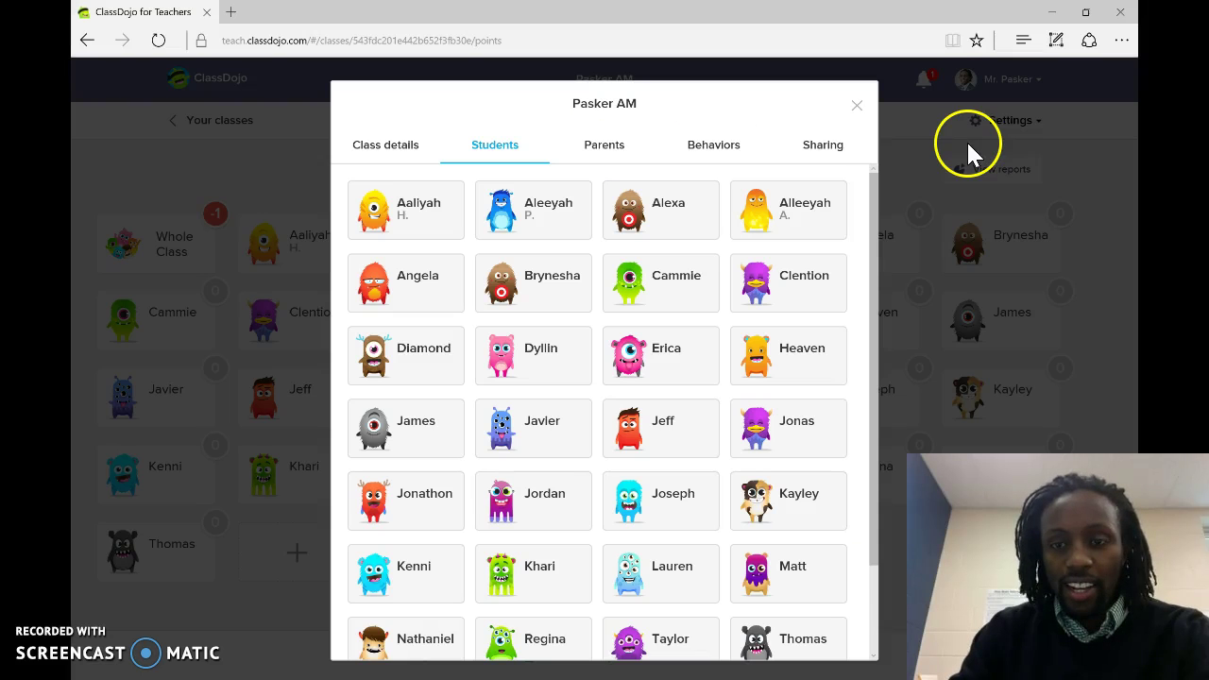
scroll(656, 283, "down", 3)
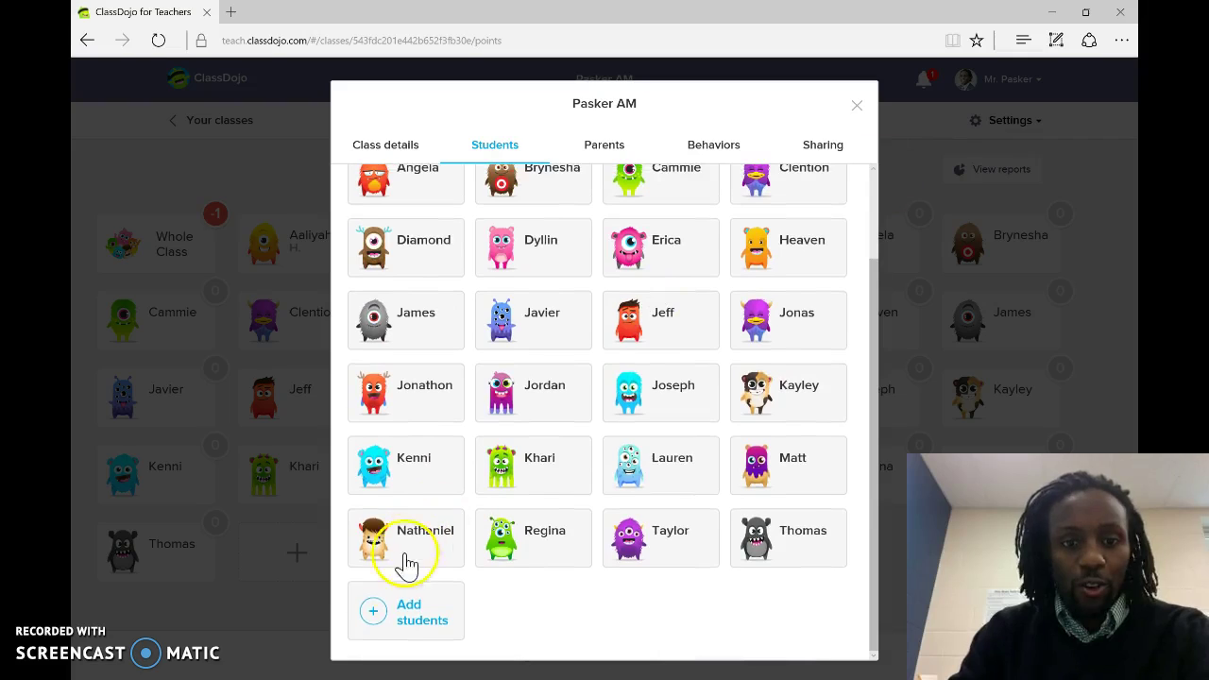
left_click(387, 619)
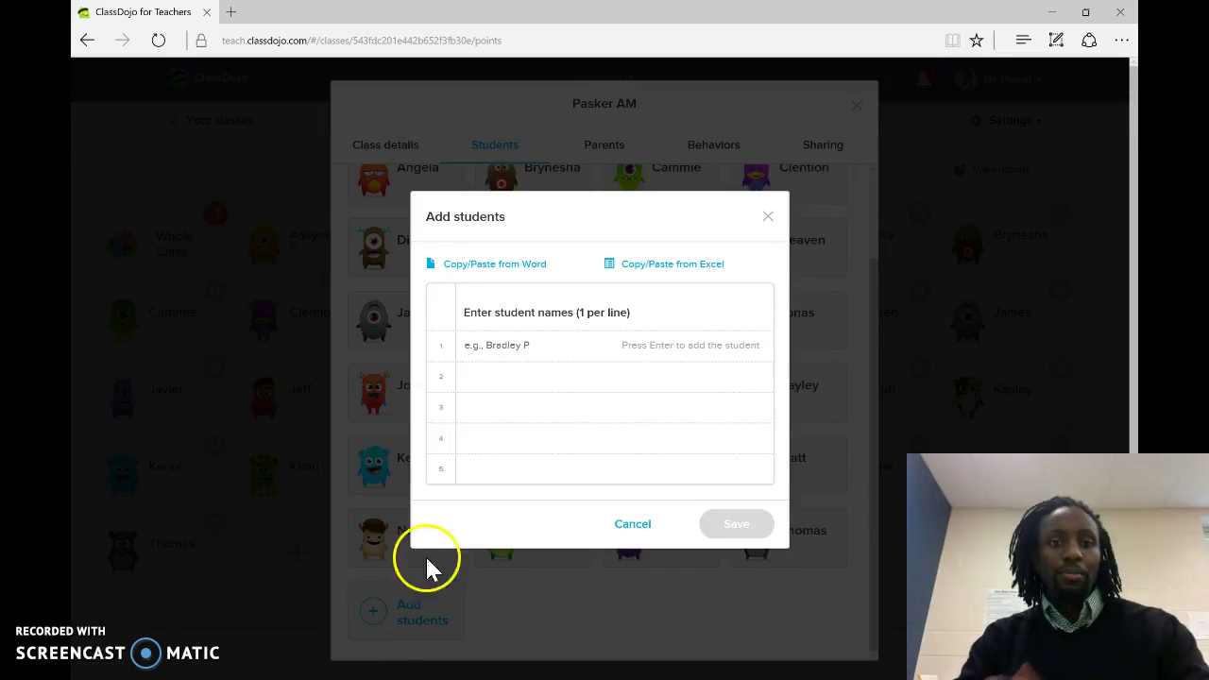
left_click(507, 388)
left_click(526, 365)
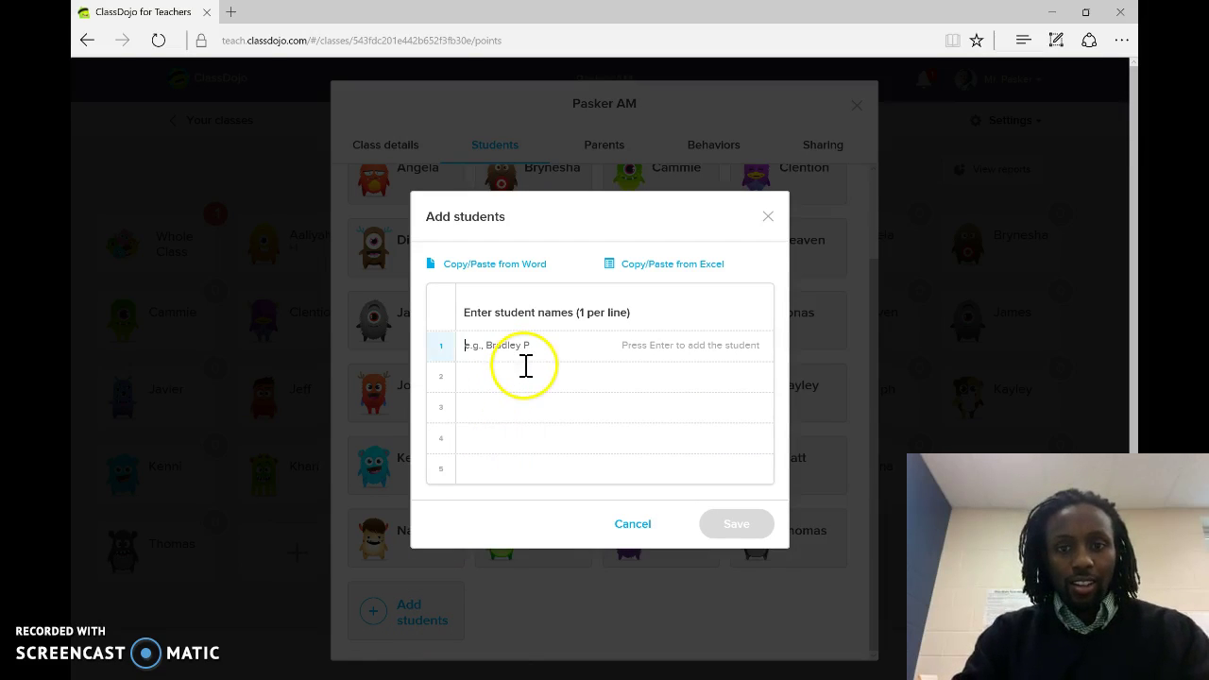
type("Ro")
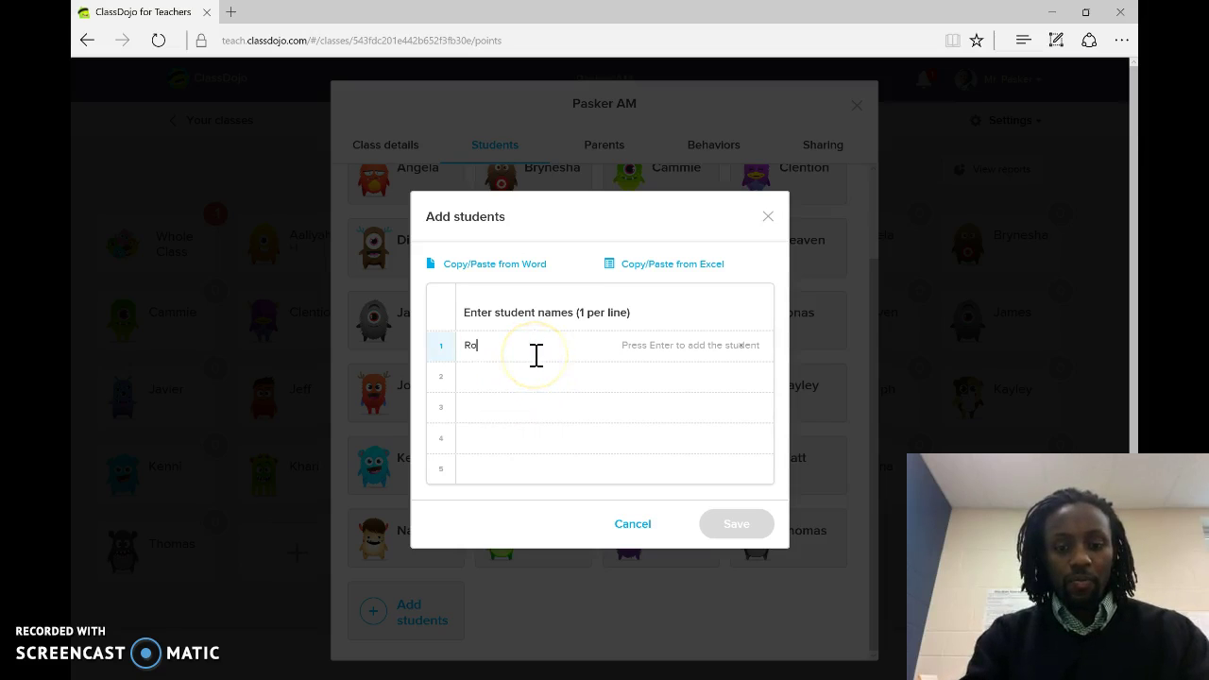
type("bert P.")
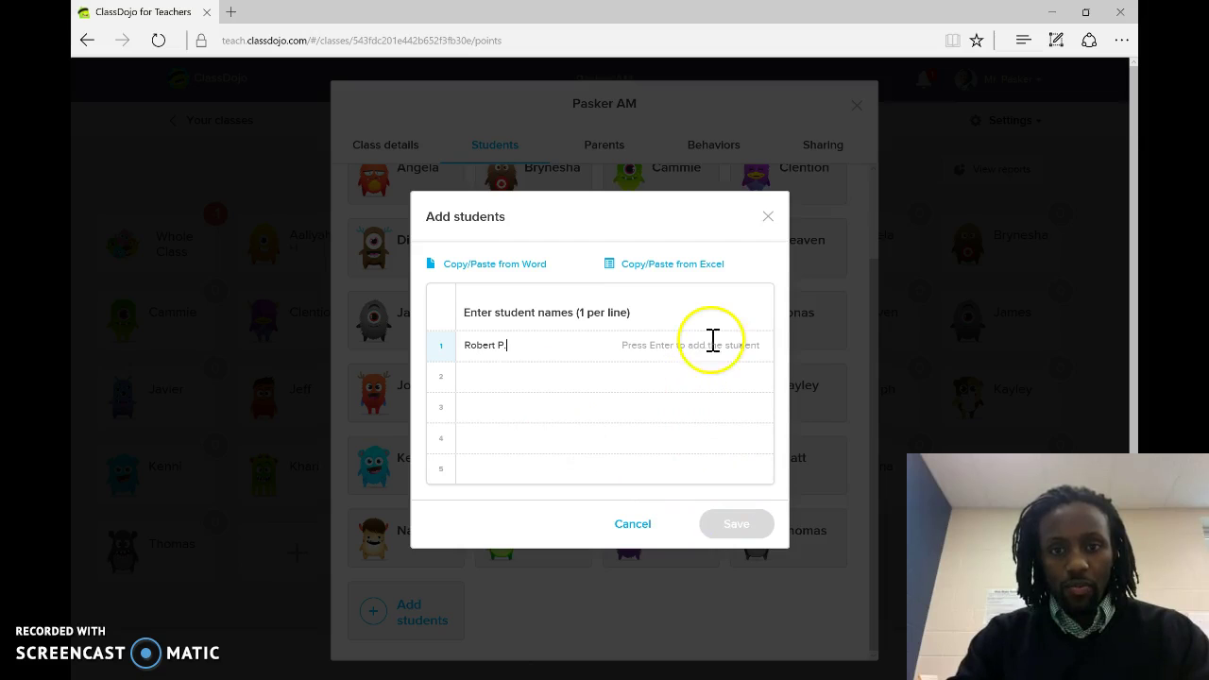
key("Return")
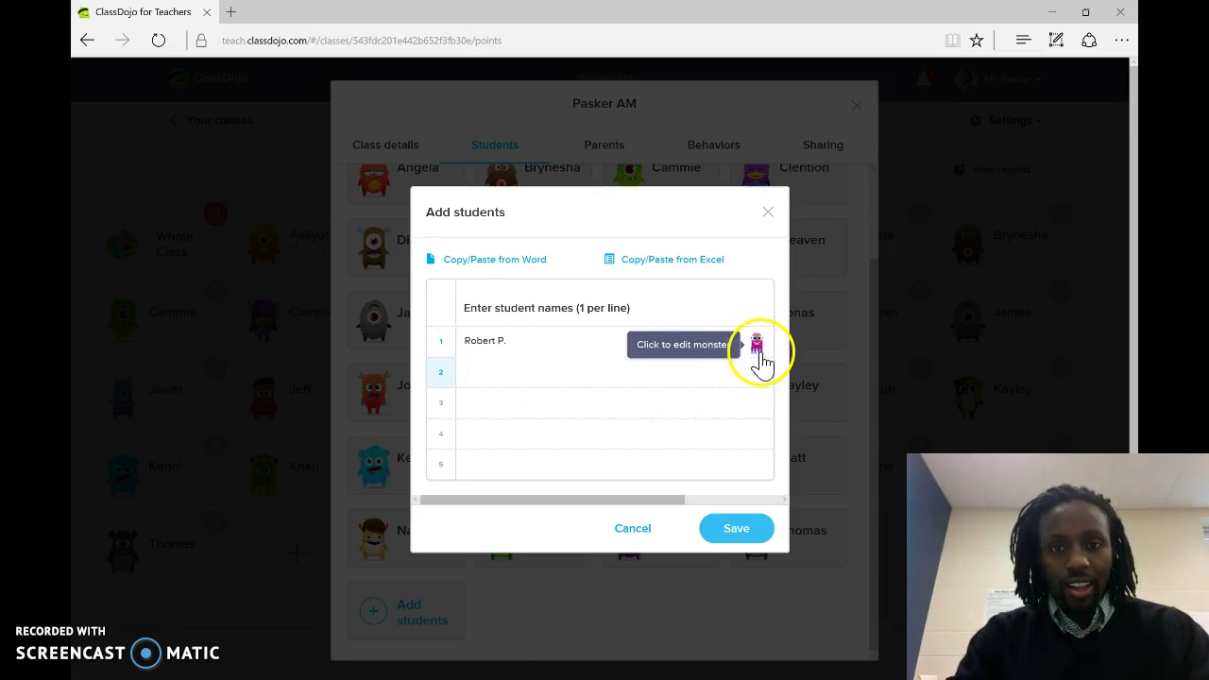
left_click(757, 346)
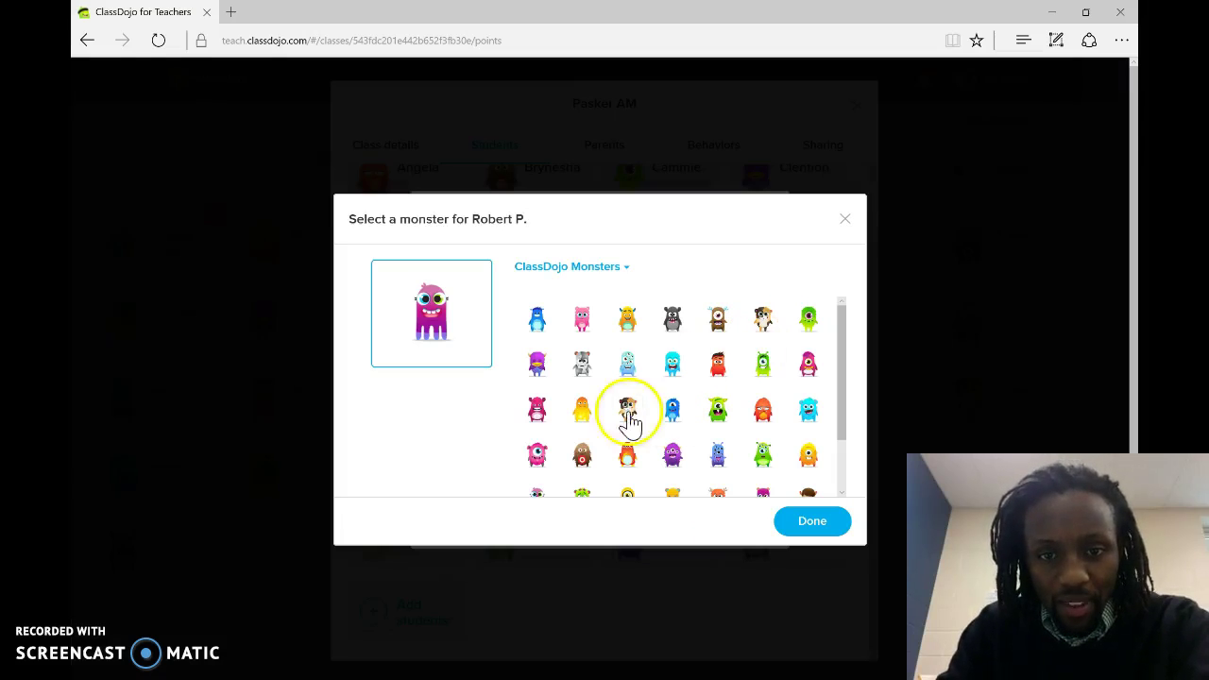
left_click(575, 427)
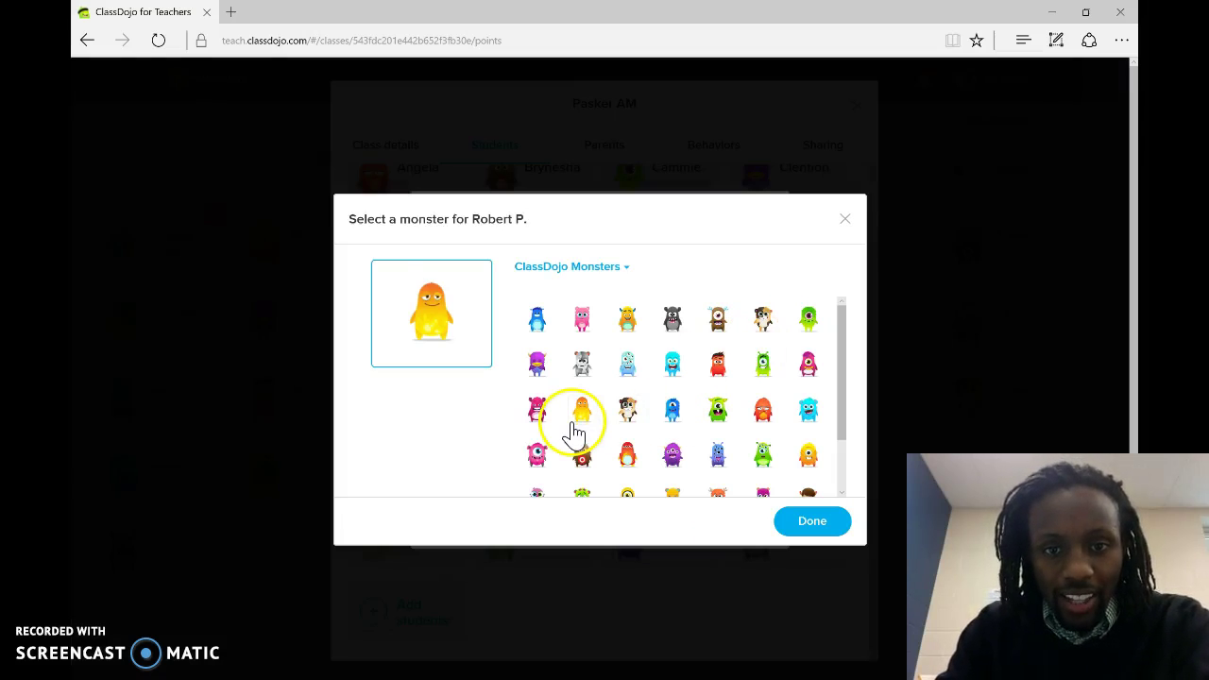
left_click(804, 521)
left_click(704, 538)
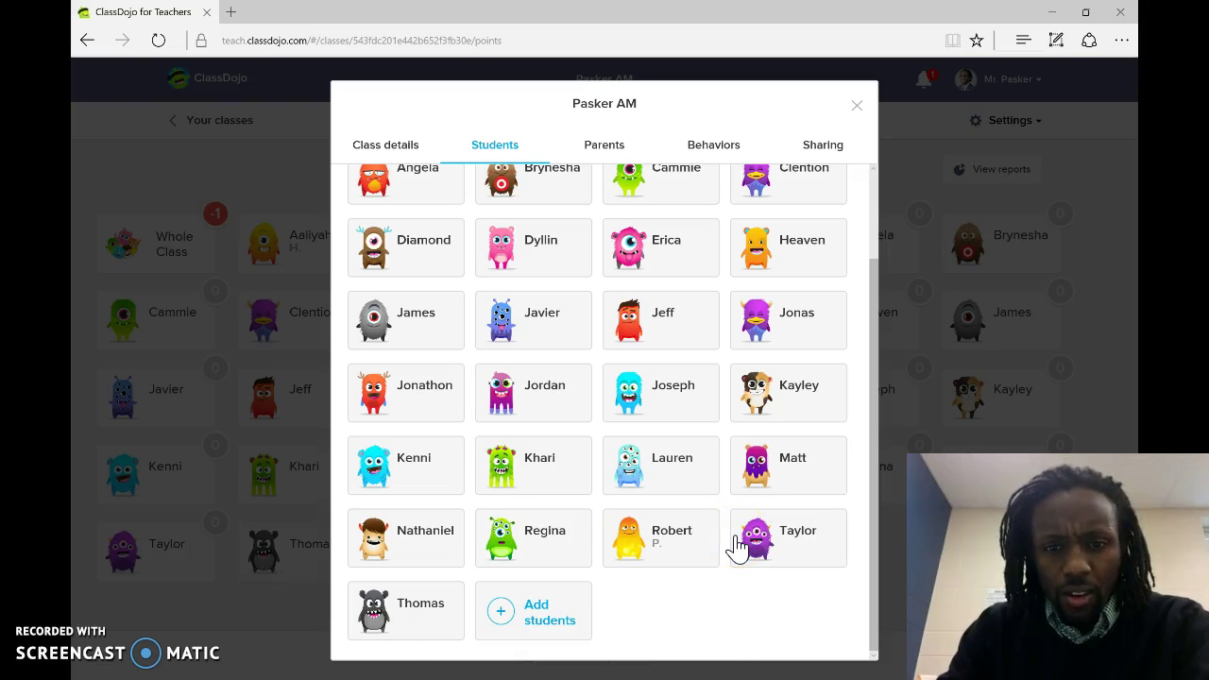
scroll(638, 538, "up", 3)
left_click(841, 113)
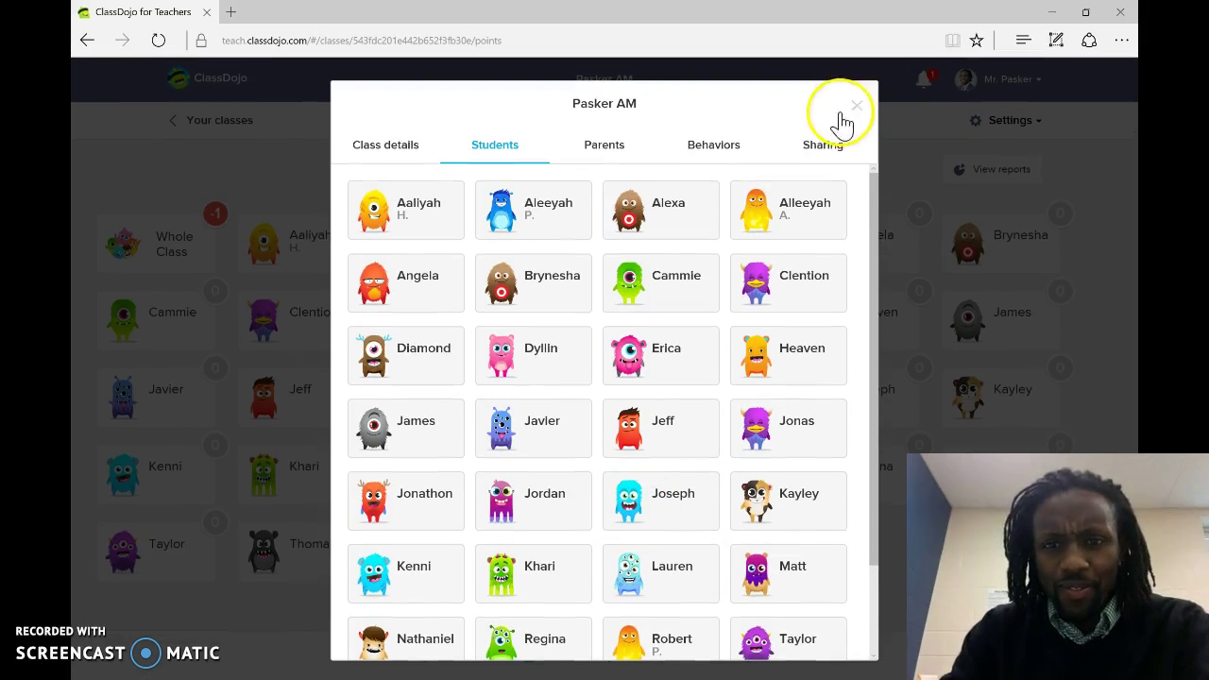
Review the Parents, Behaviors and Sharing tabs, then close Edit class to the 29-student roster
left_click(578, 167)
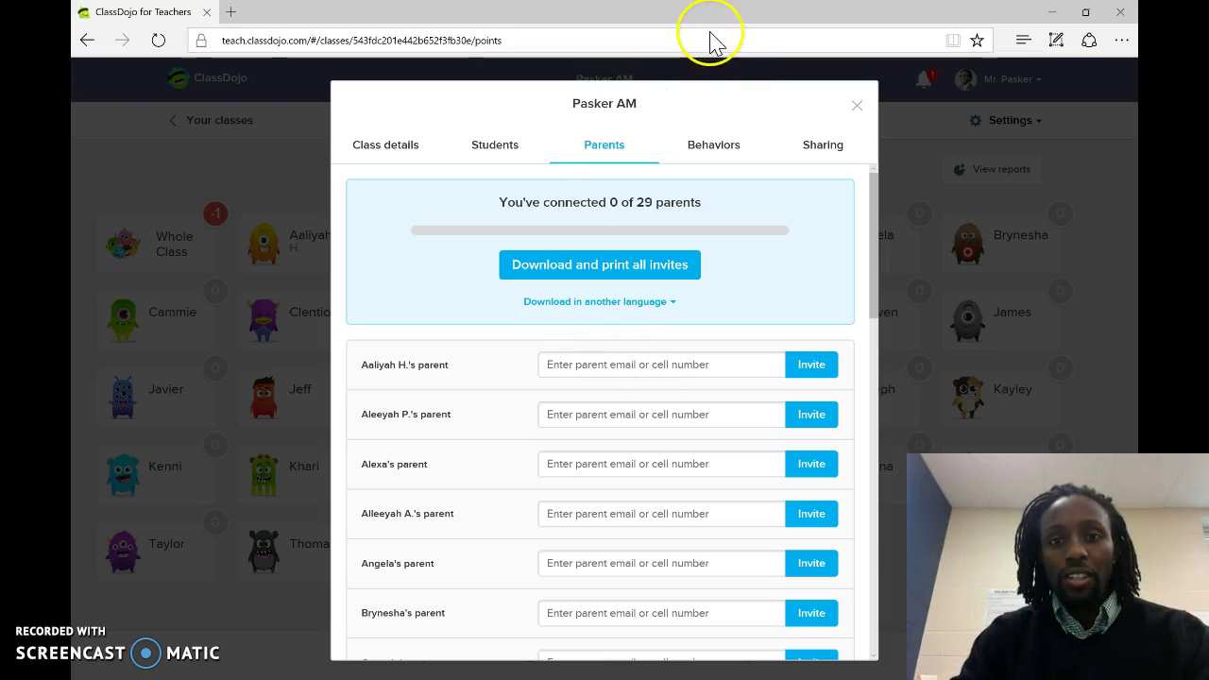
left_click(703, 153)
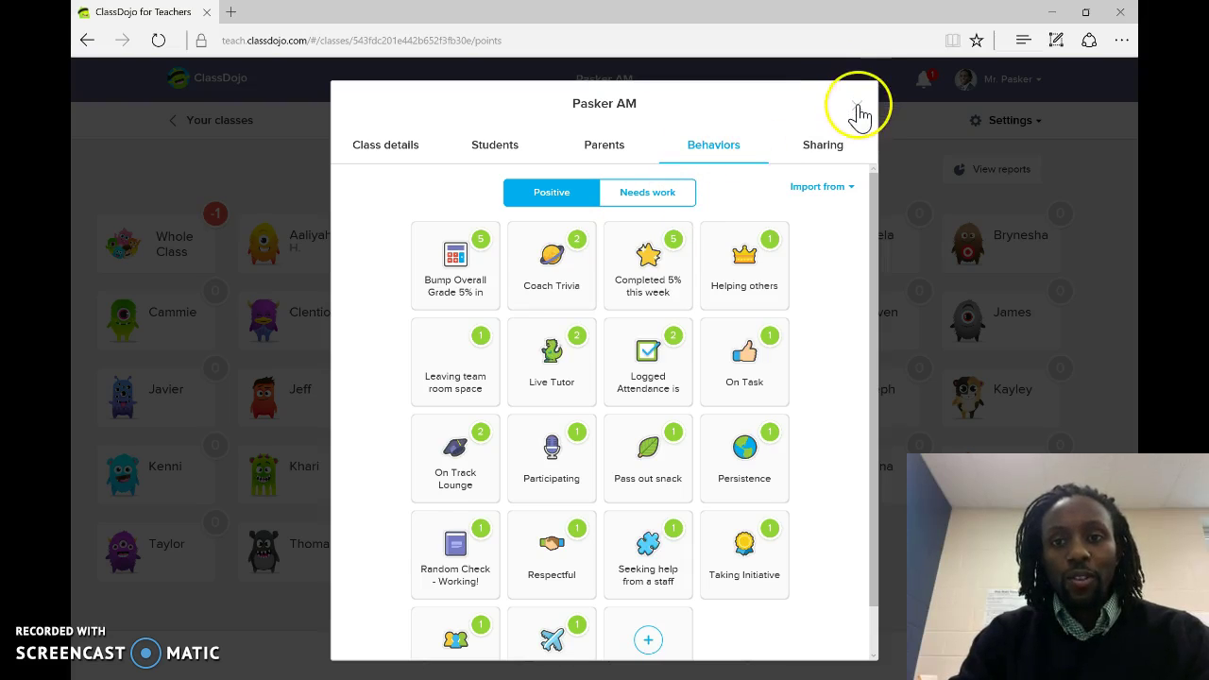
left_click(821, 153)
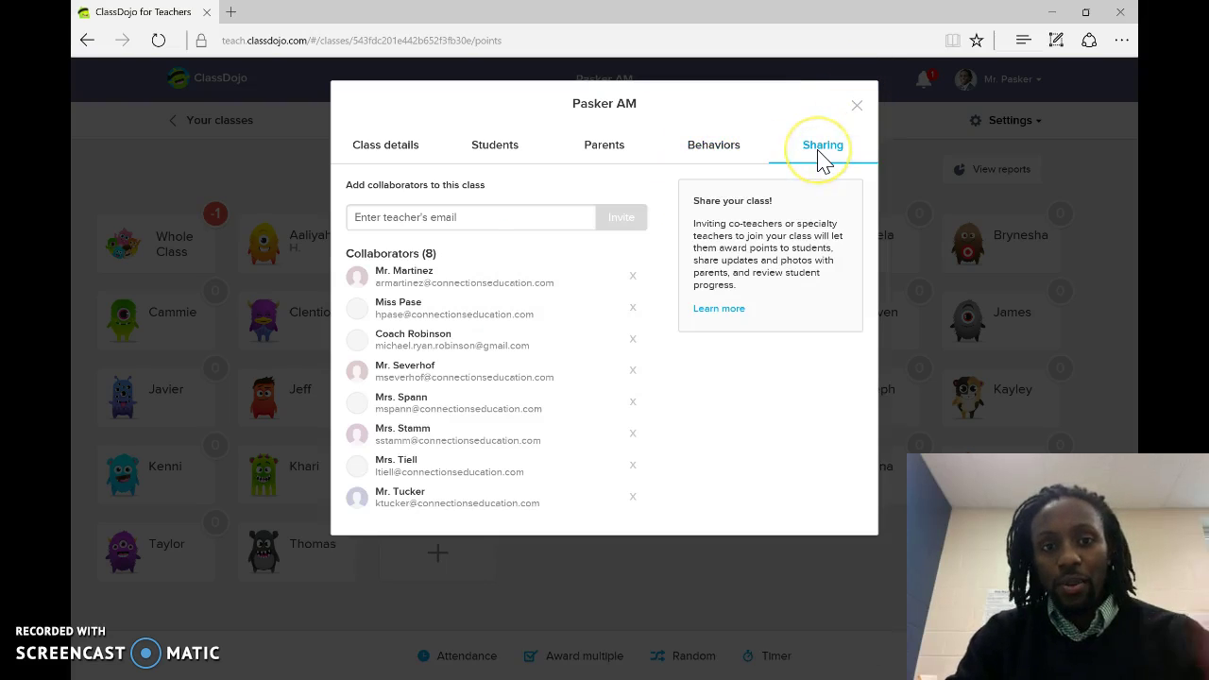
left_click(851, 110)
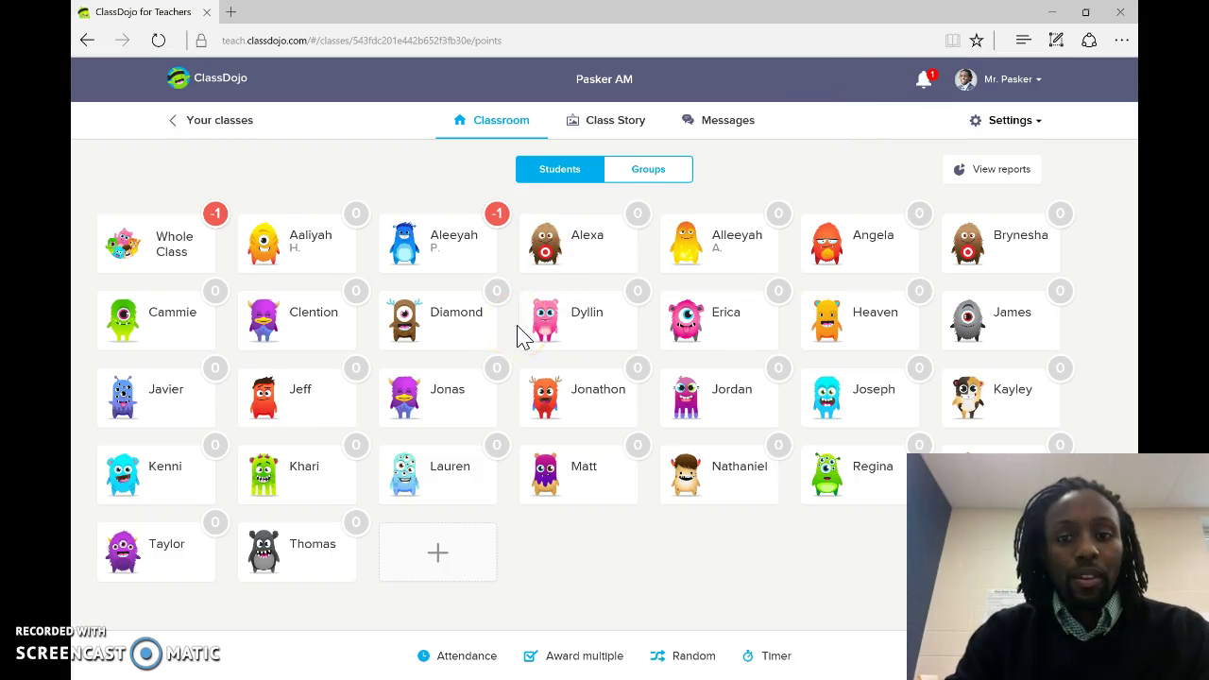
left_click(545, 483)
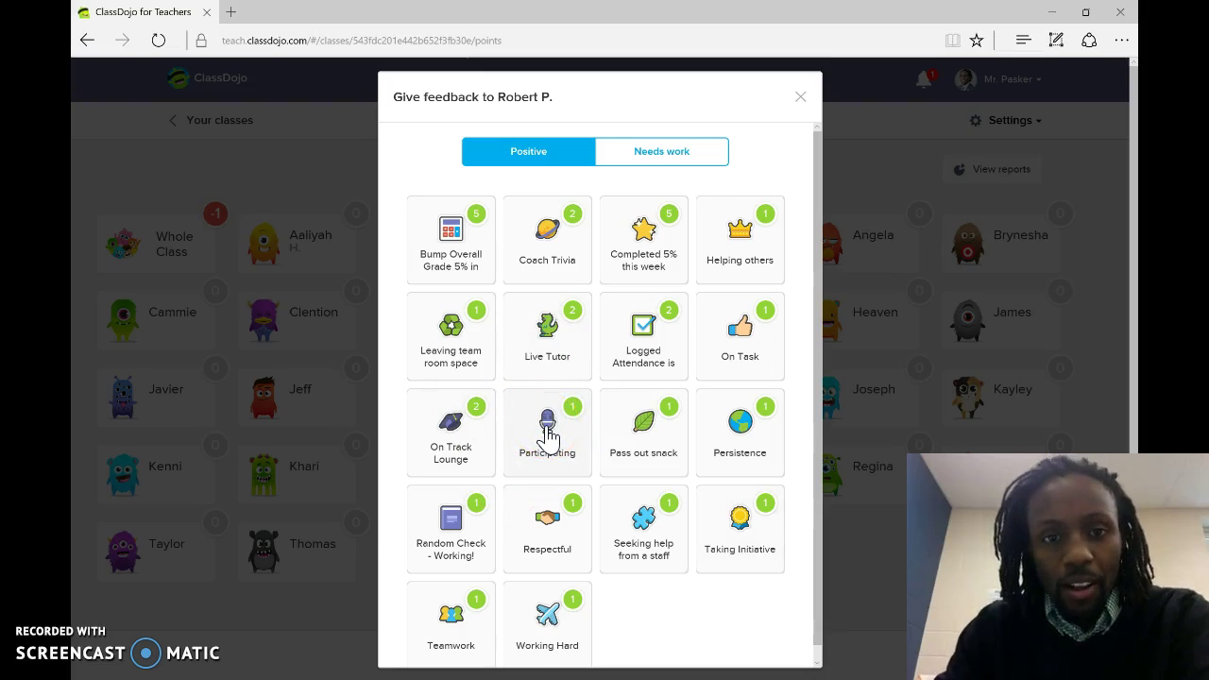
left_click(436, 291)
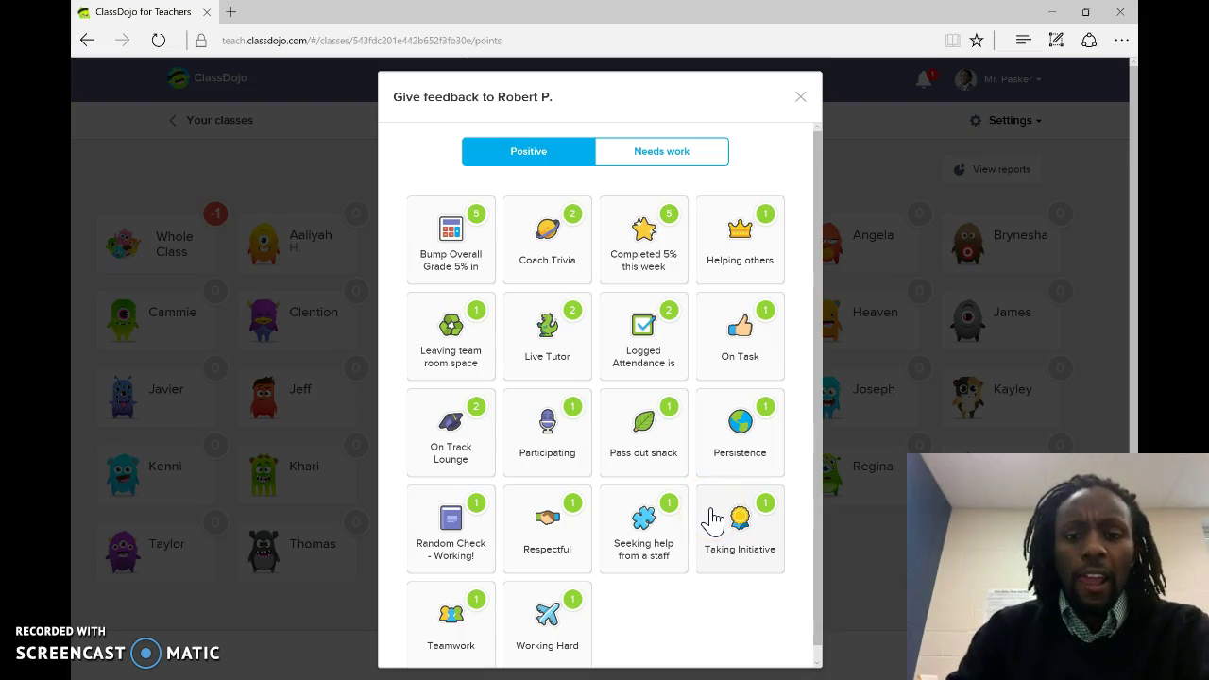
left_click(802, 102)
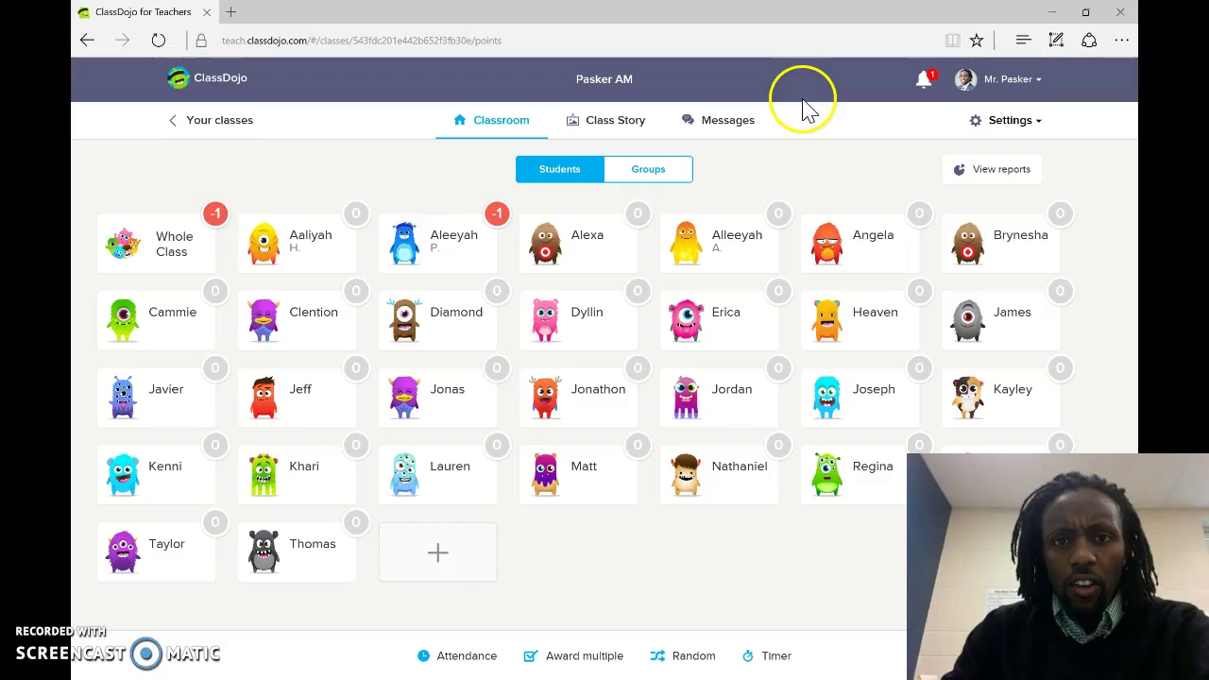
left_click(565, 232)
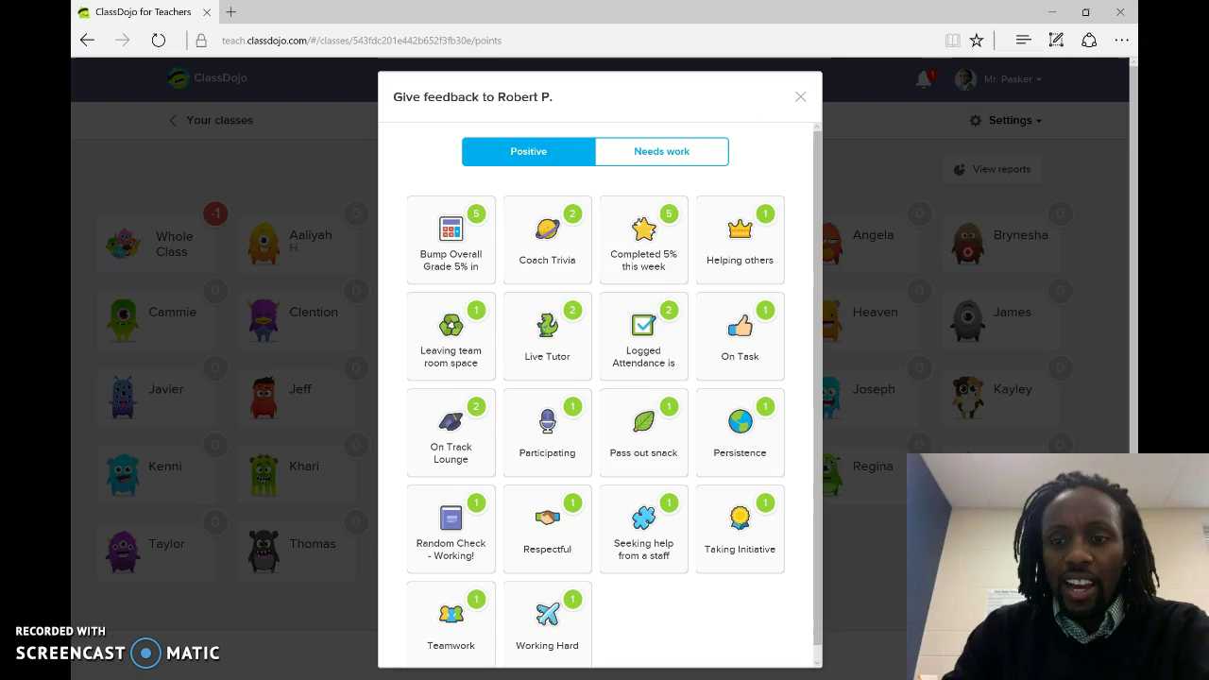
left_click(661, 155)
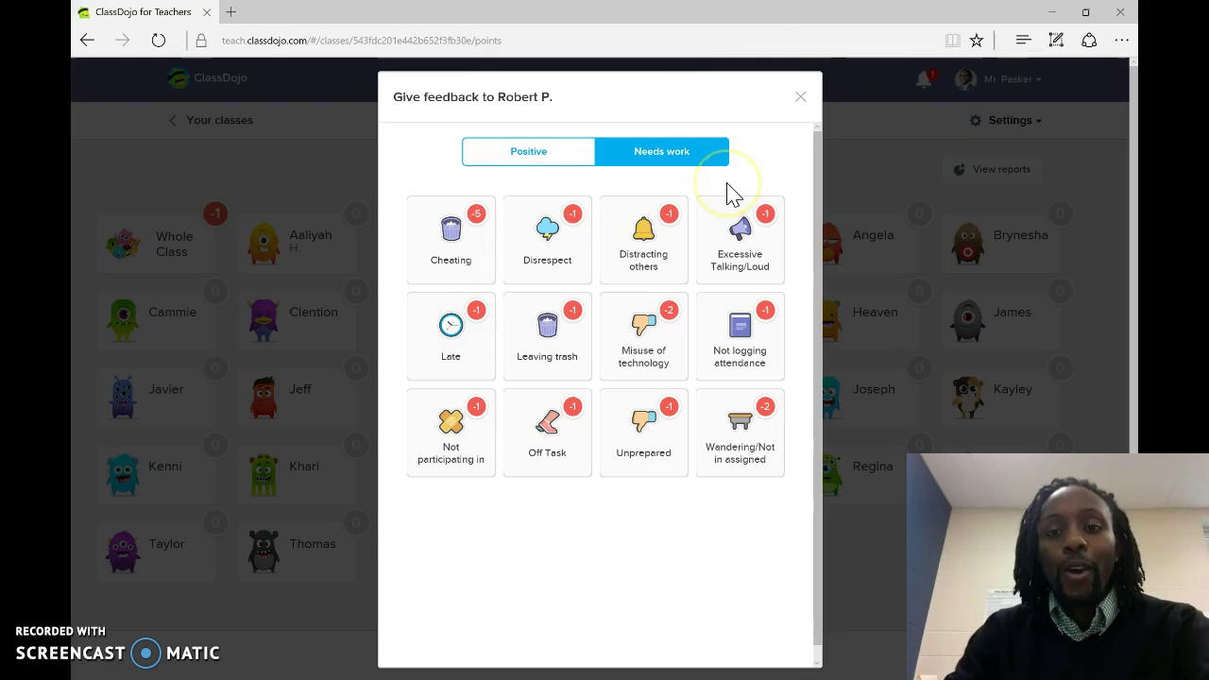
left_click(799, 98)
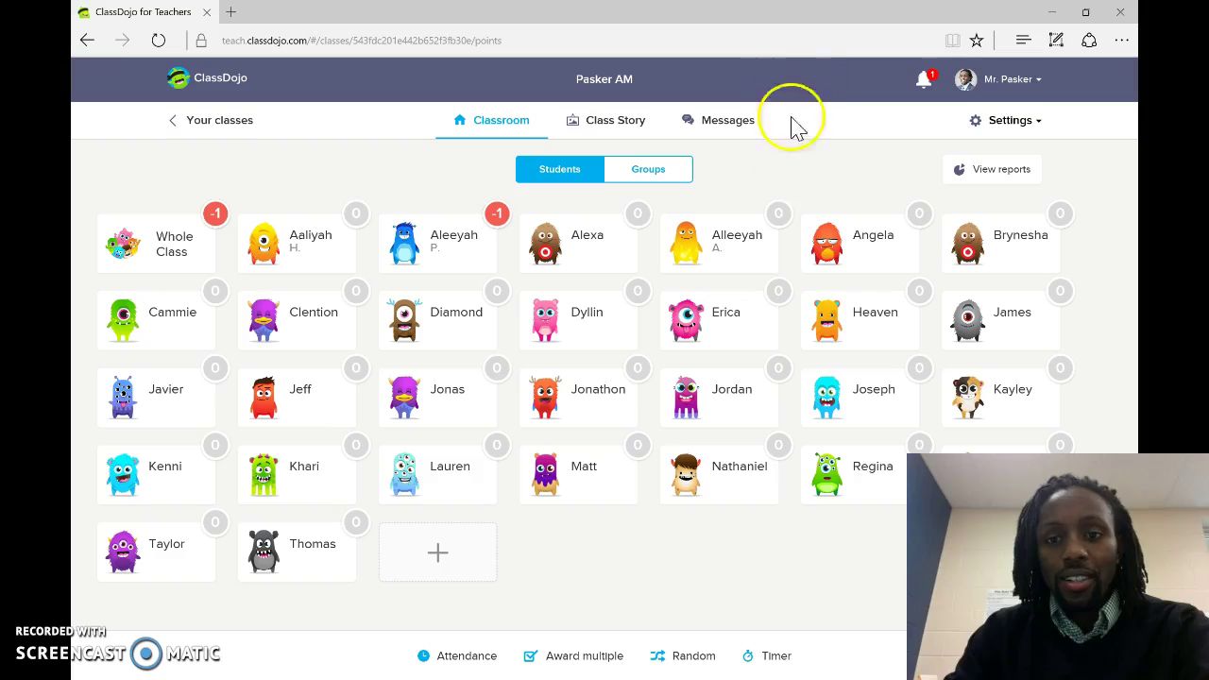
left_click(964, 446)
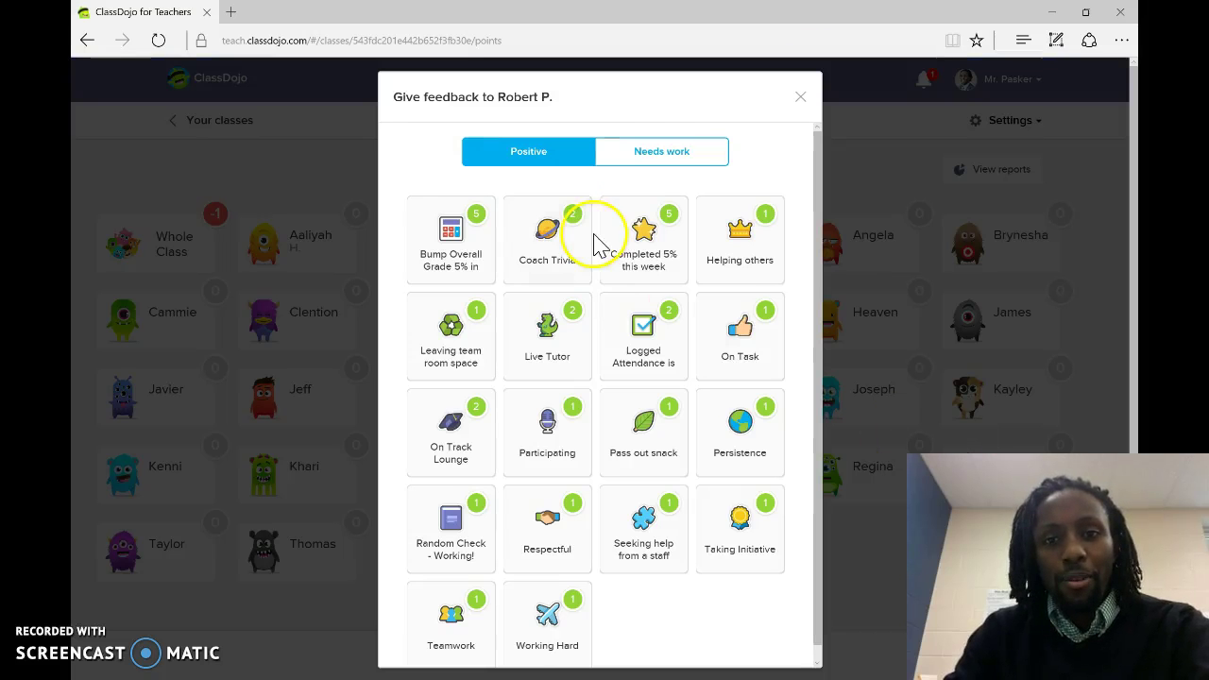
left_click(650, 151)
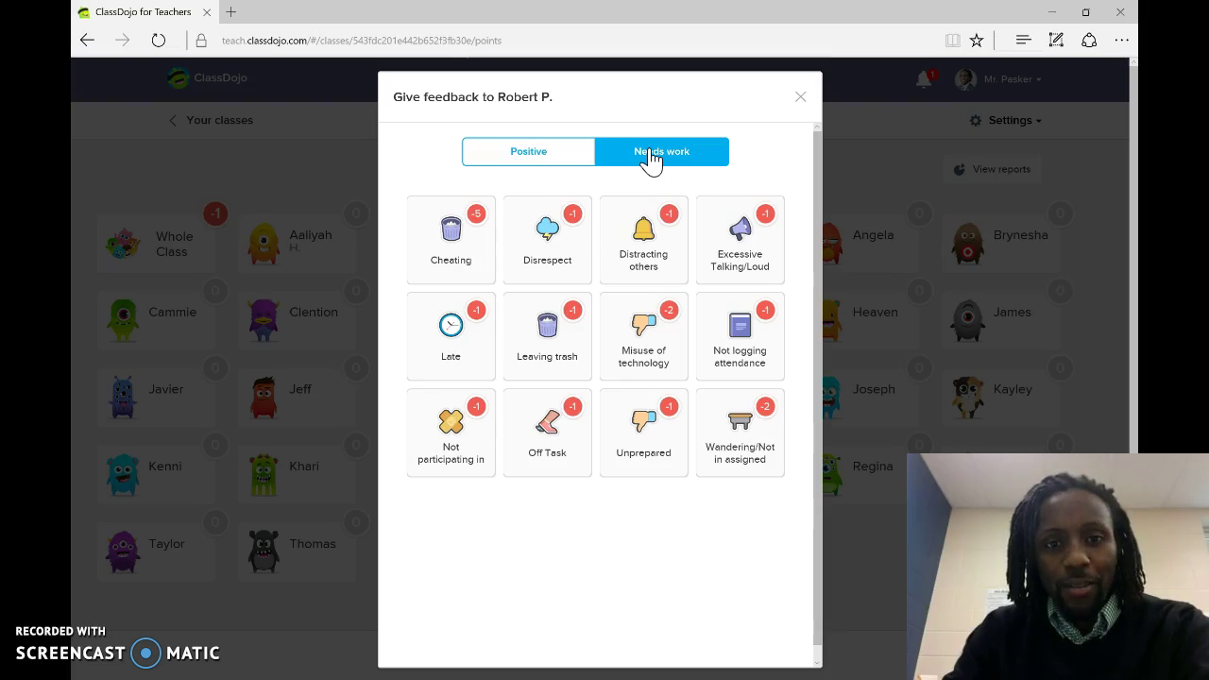
left_click(548, 253)
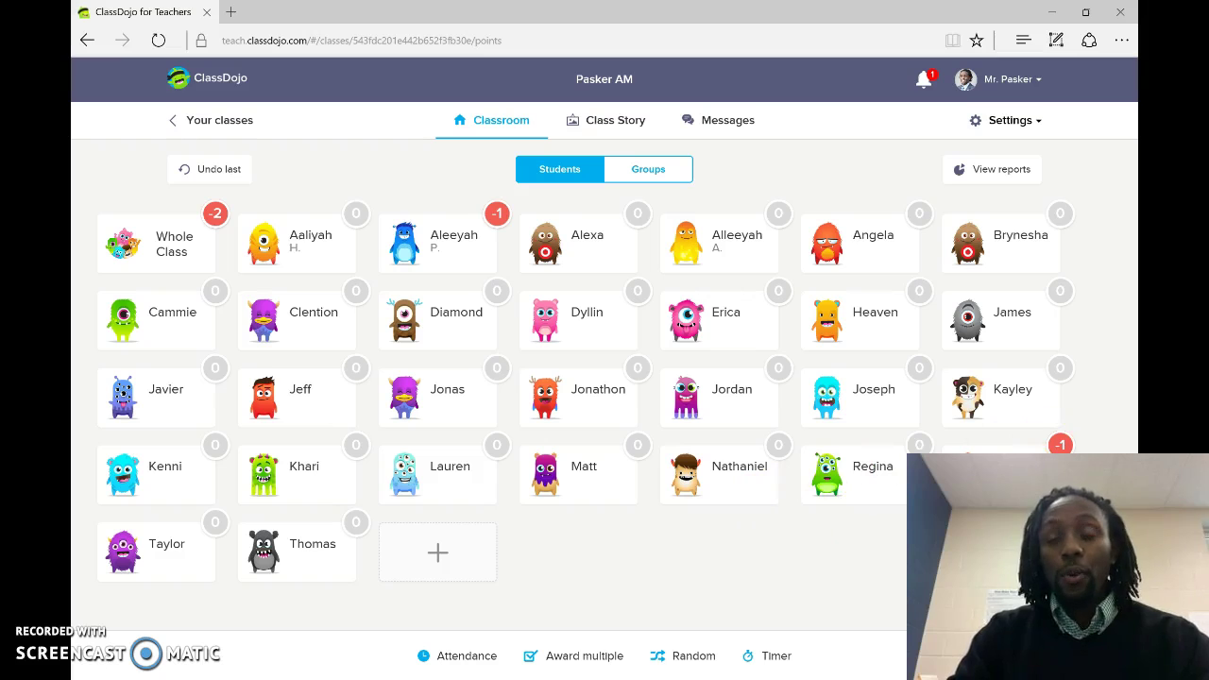
left_click(966, 454)
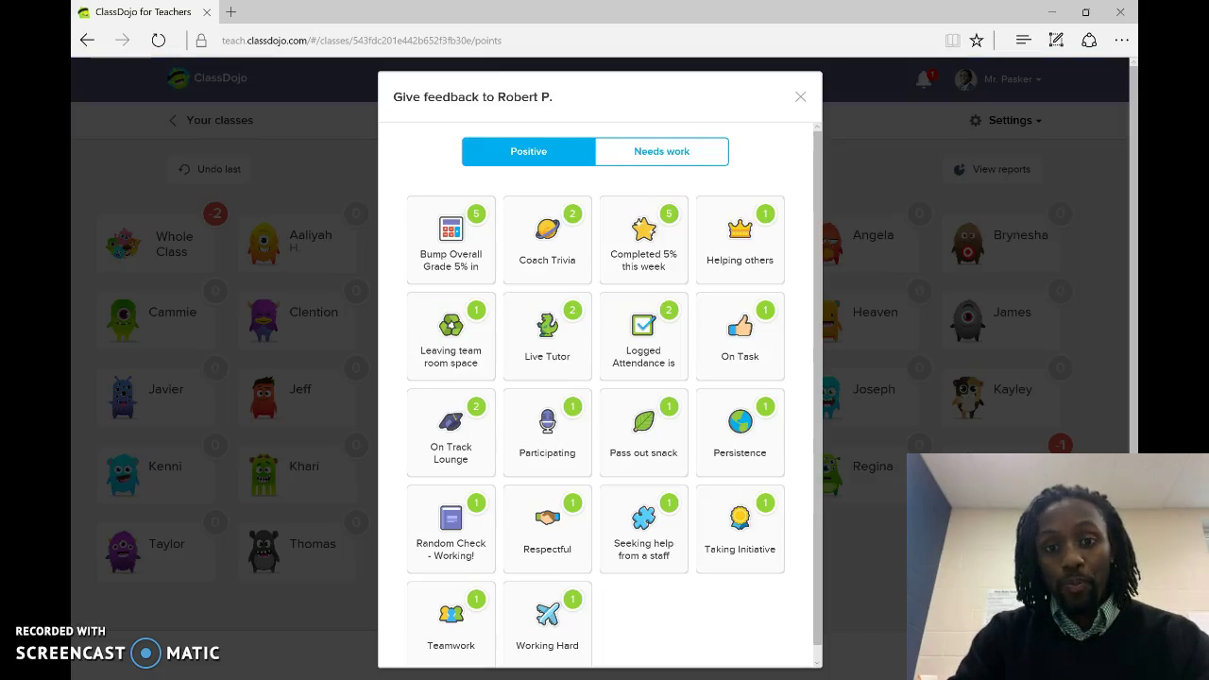
left_click(650, 153)
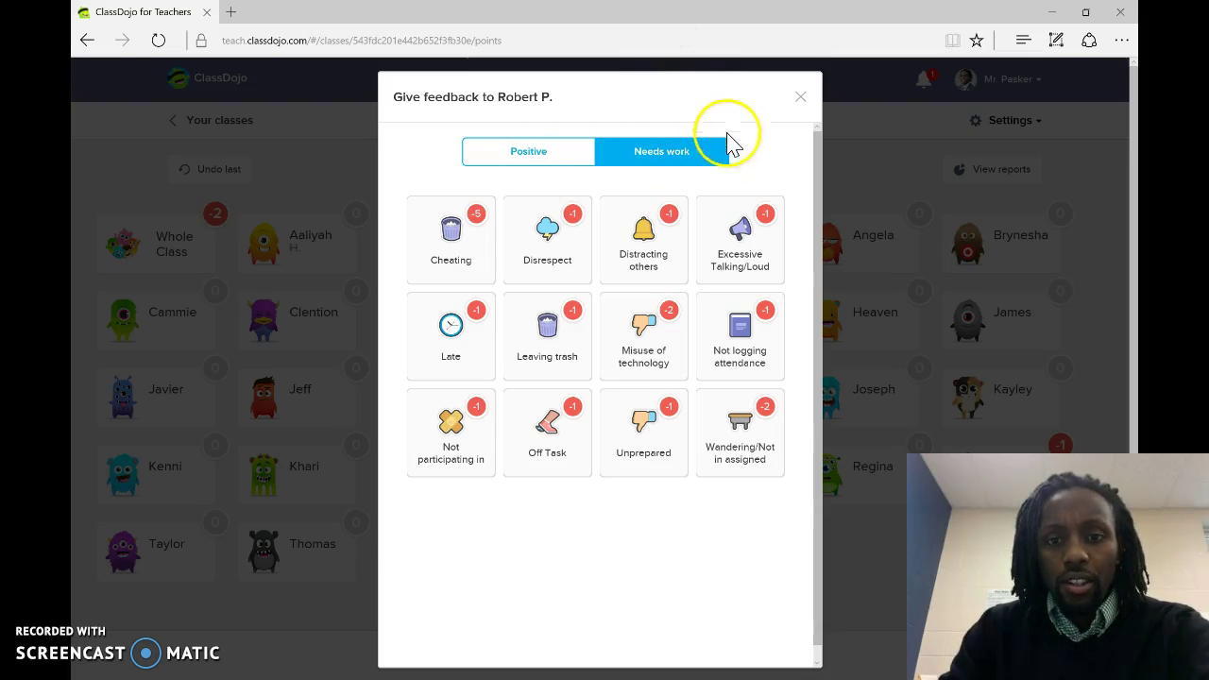
left_click(637, 265)
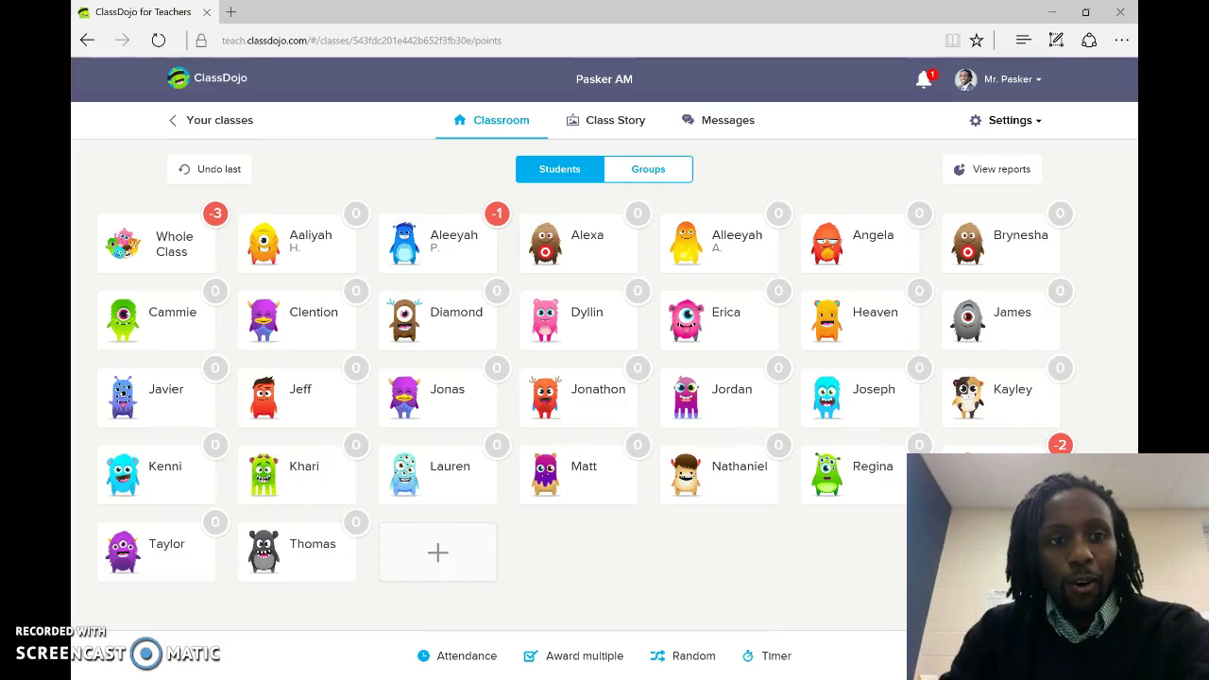
Use Award multiple with Select all to give all 29 students +1 On Task
left_click(583, 658)
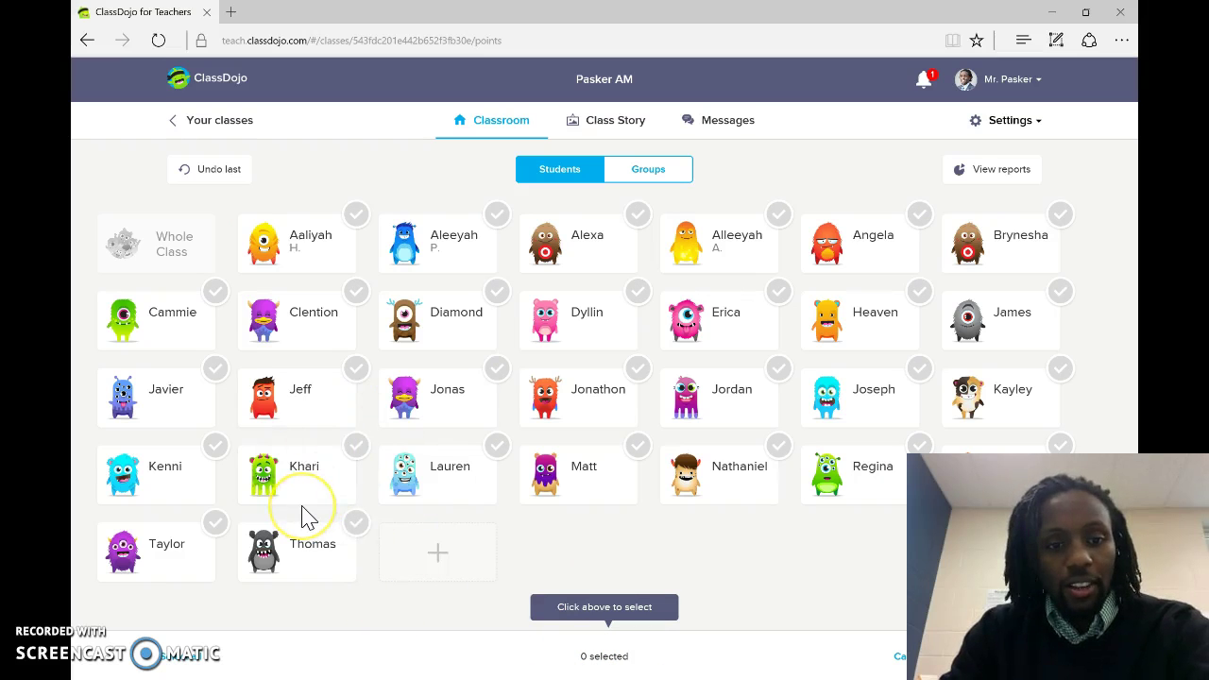
left_click(180, 668)
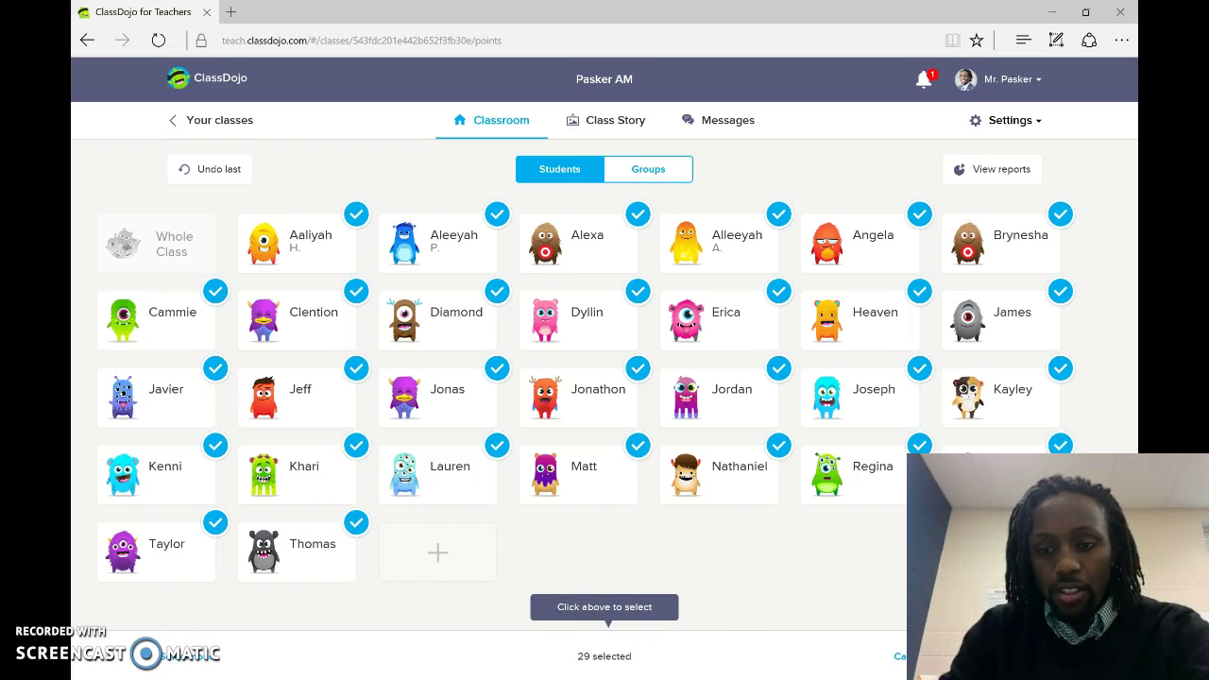
left_click(1058, 656)
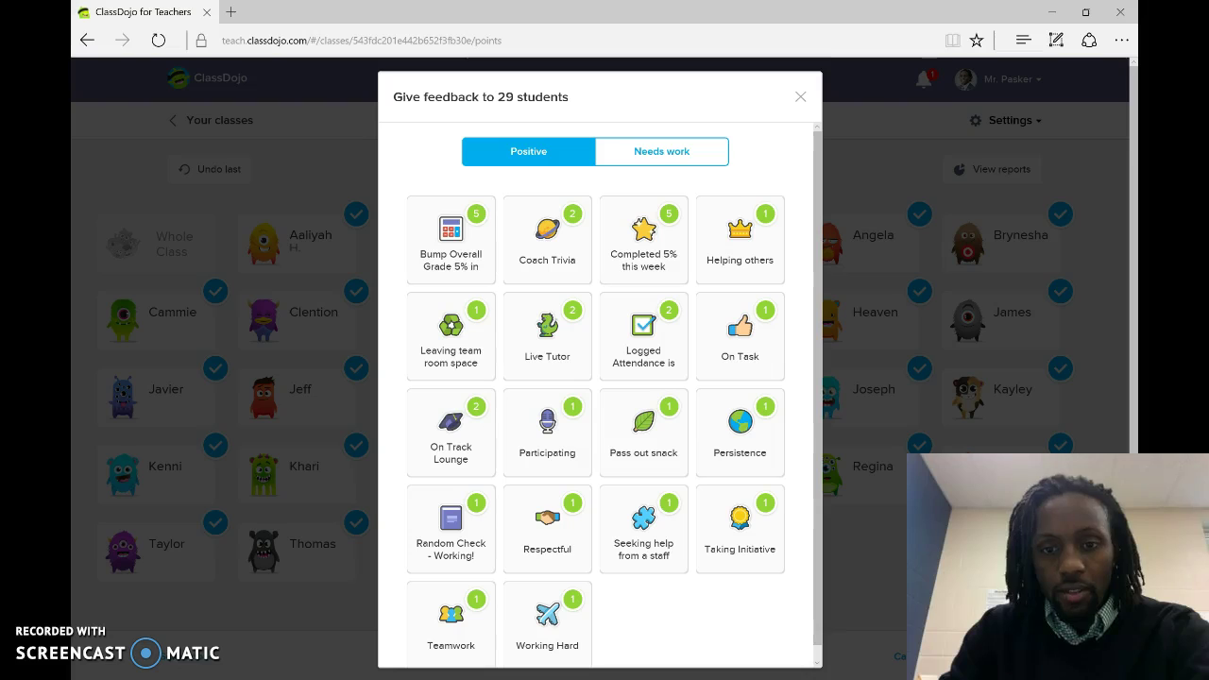
left_click(733, 355)
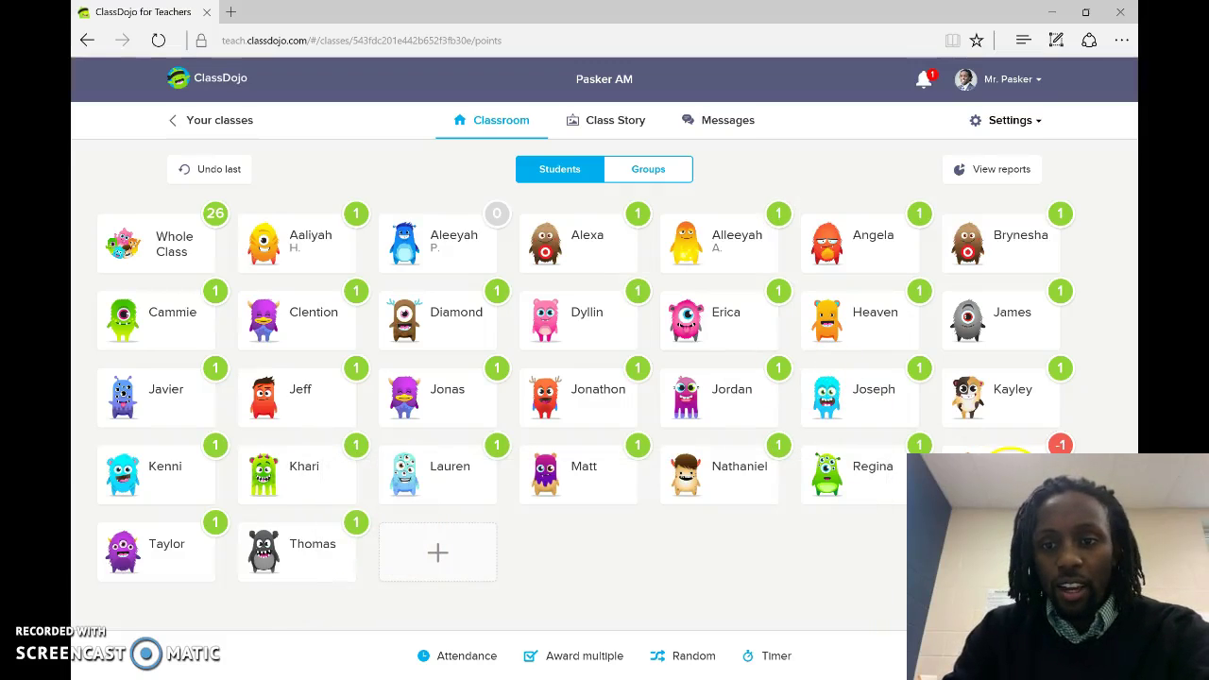
Award Regina +1 for Helping others, bringing her to 2 points and the class to 27
left_click(884, 498)
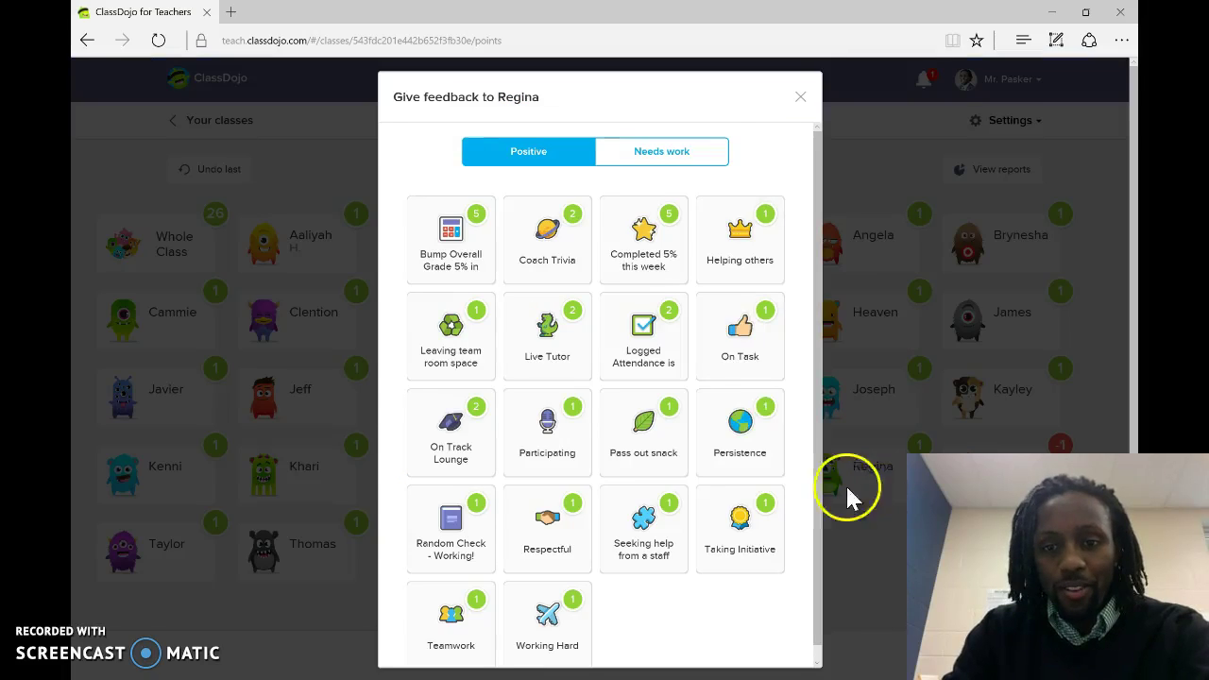
left_click(753, 281)
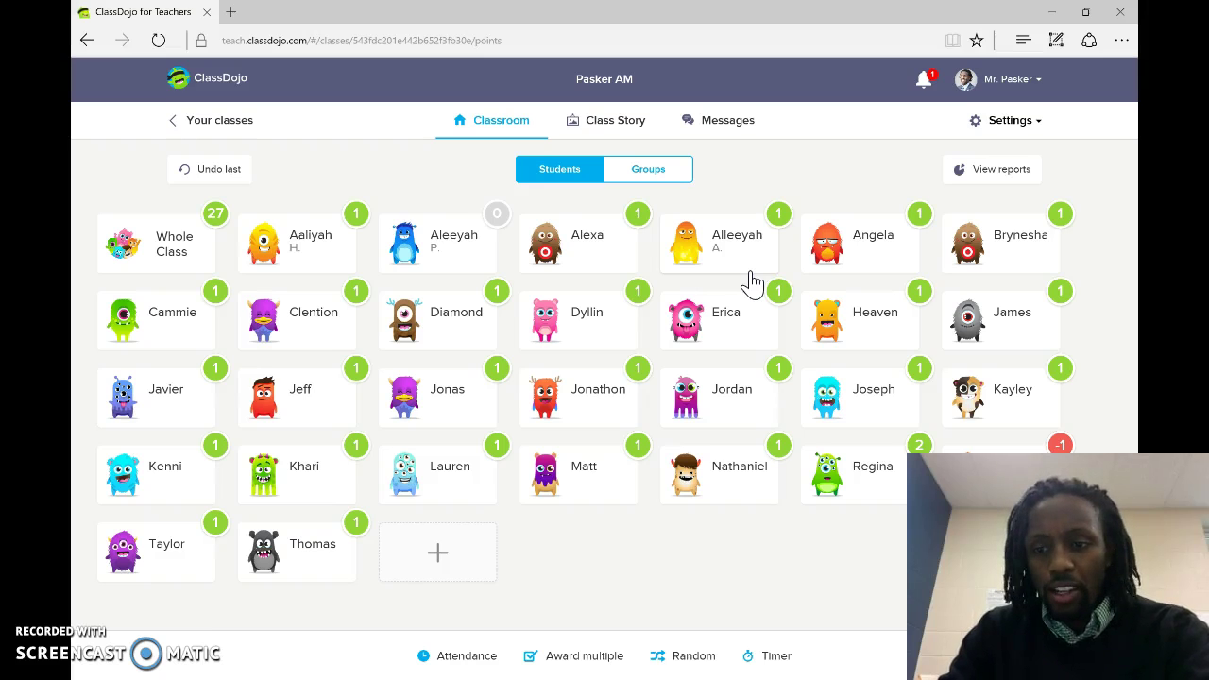
left_click(892, 335)
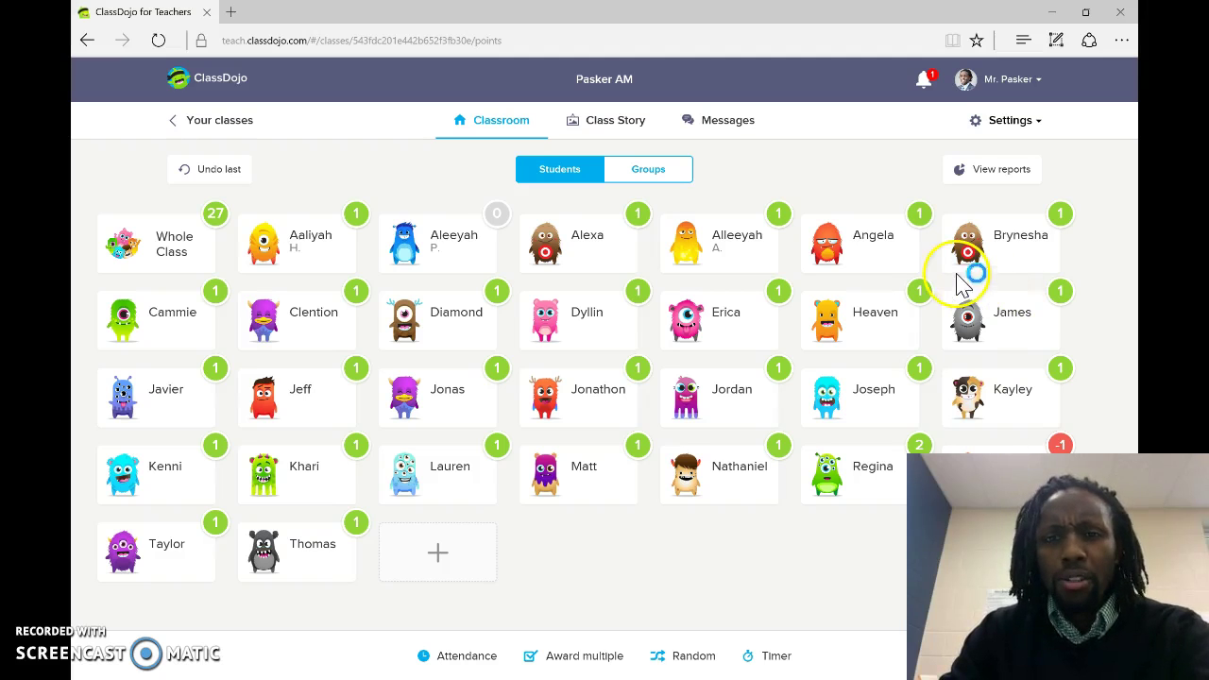
Open the class report and read the donut: 94% positive, 30 positive, 2 needs work
left_click(961, 175)
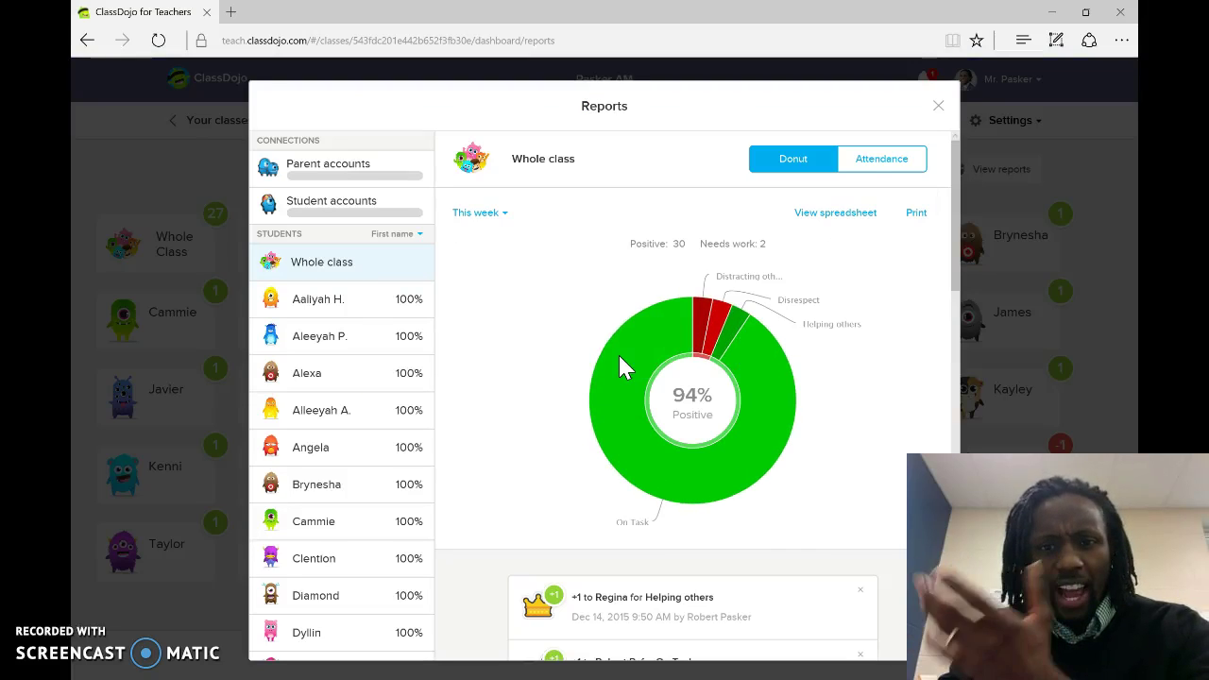
left_click(621, 355)
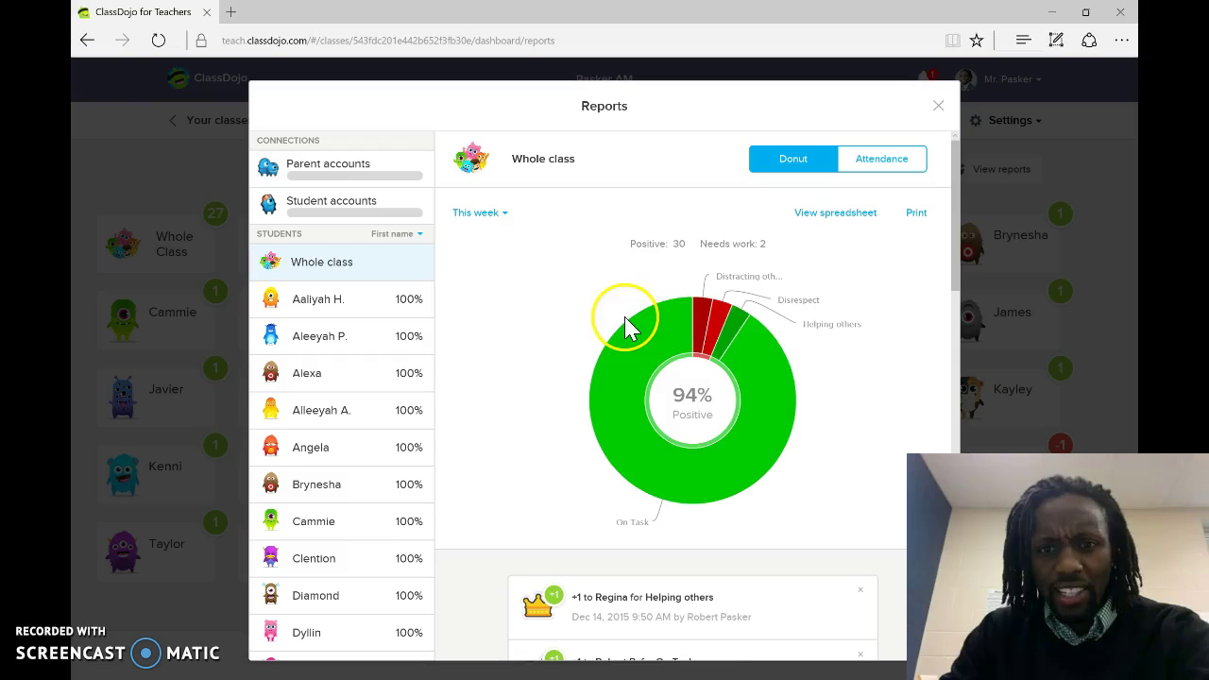
mouse_move(637, 286)
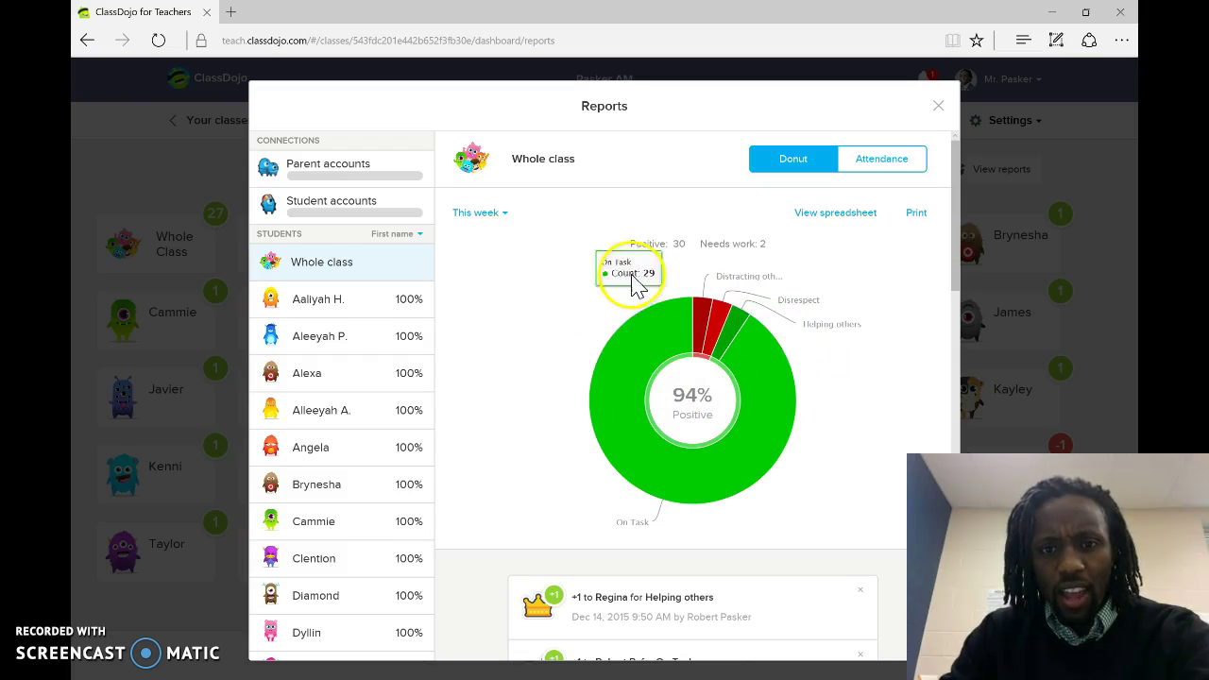
mouse_move(774, 283)
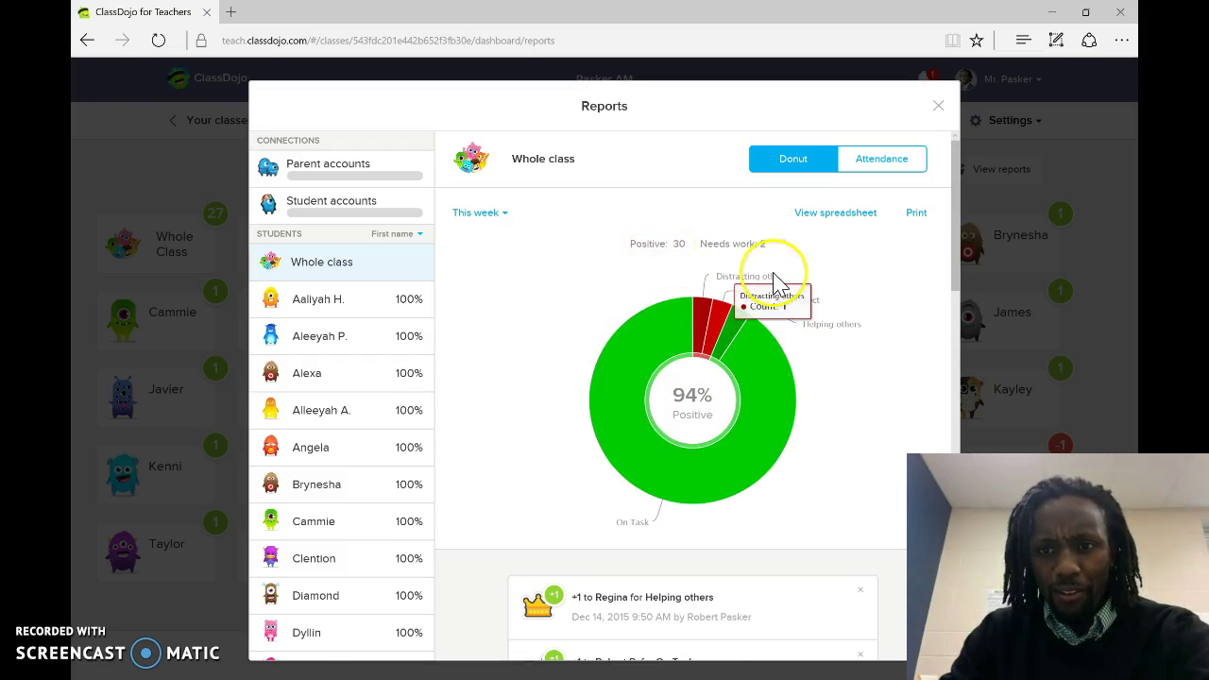
scroll(775, 283, "down", 4)
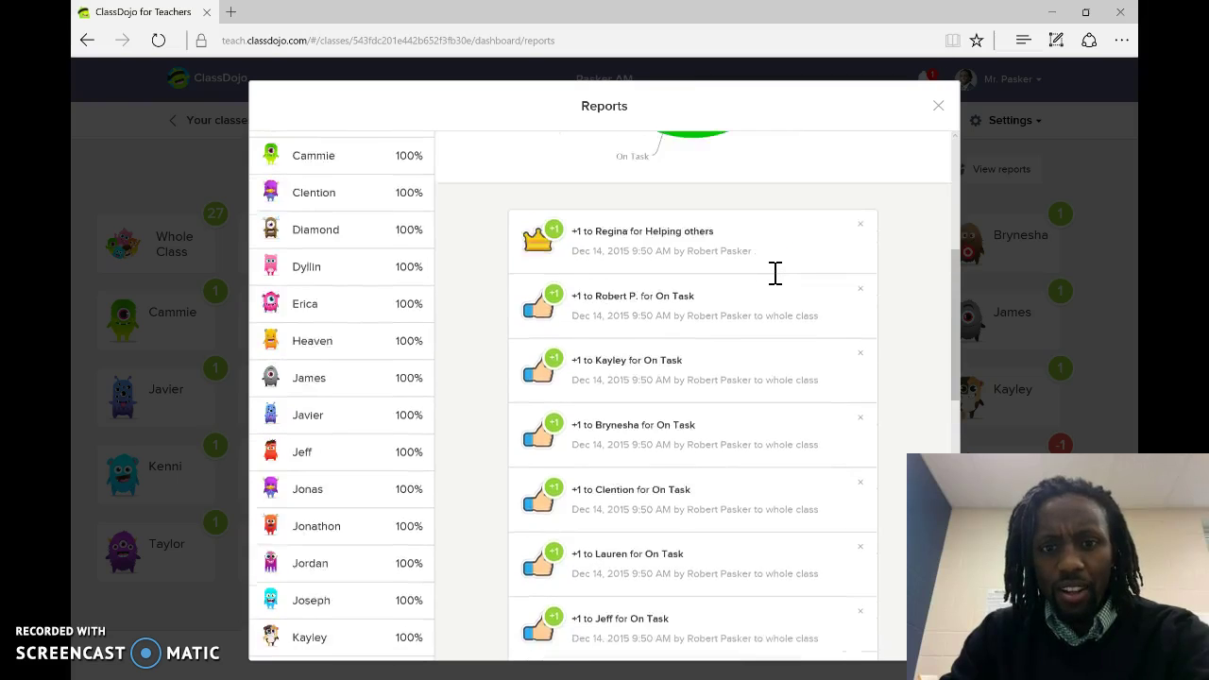
scroll(774, 273, "up", 5)
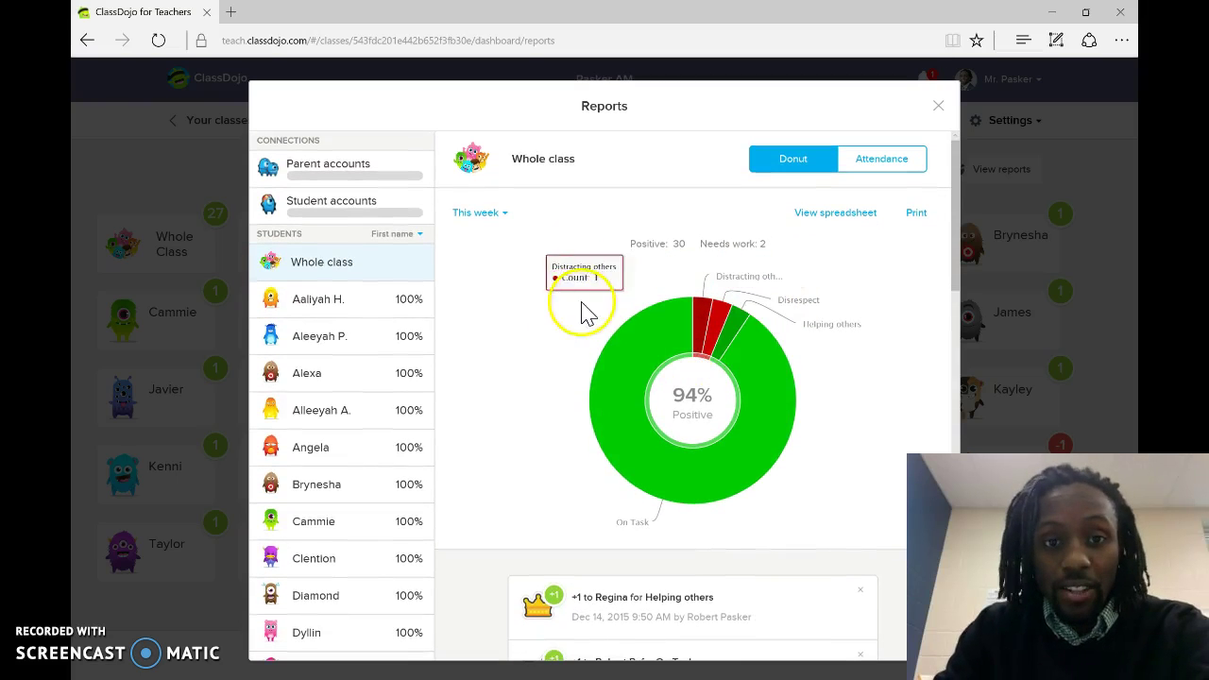
left_click(492, 216)
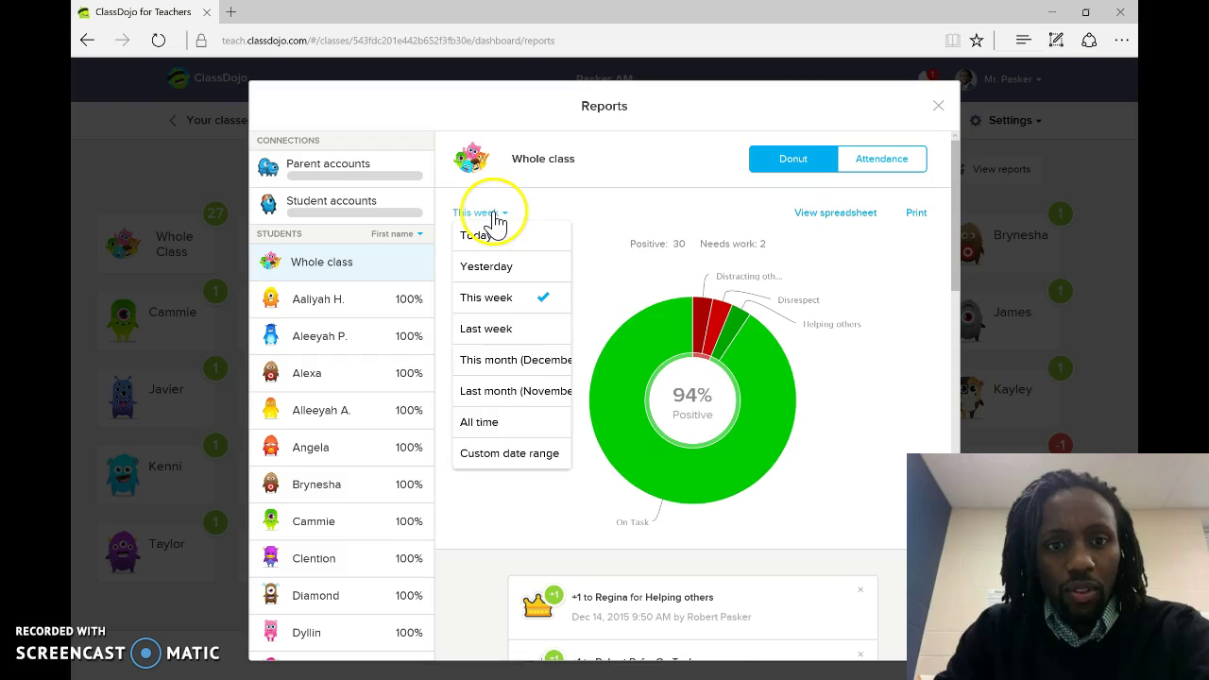
left_click(481, 422)
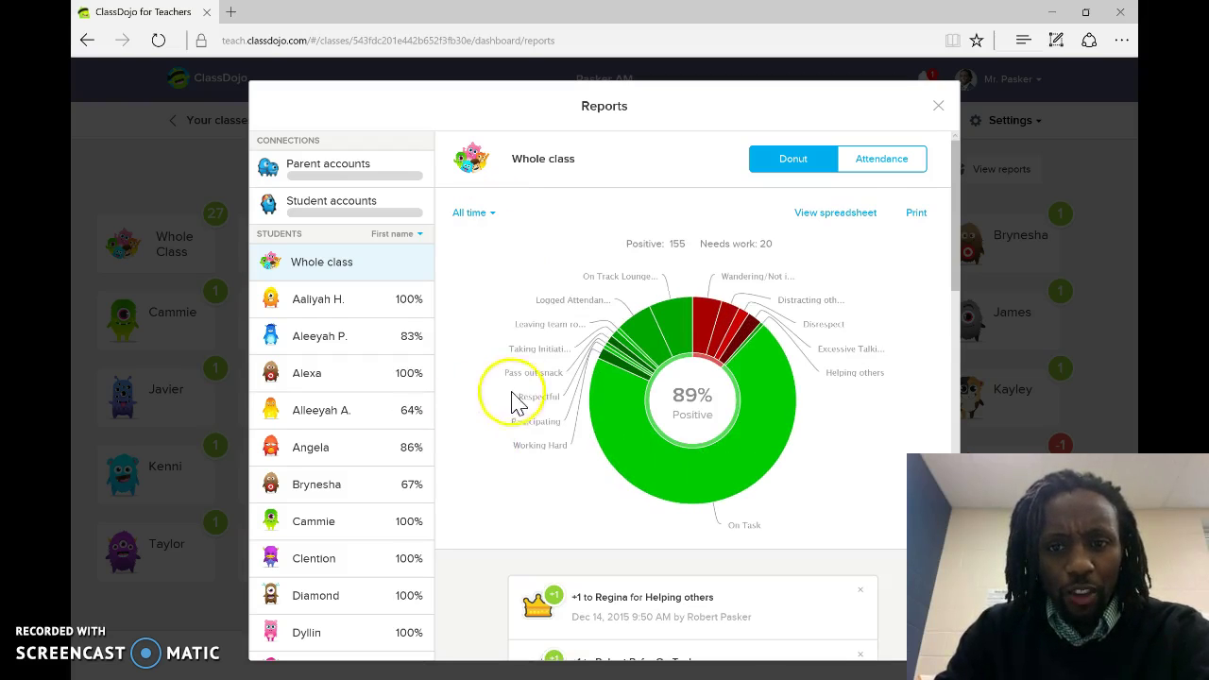
mouse_move(593, 289)
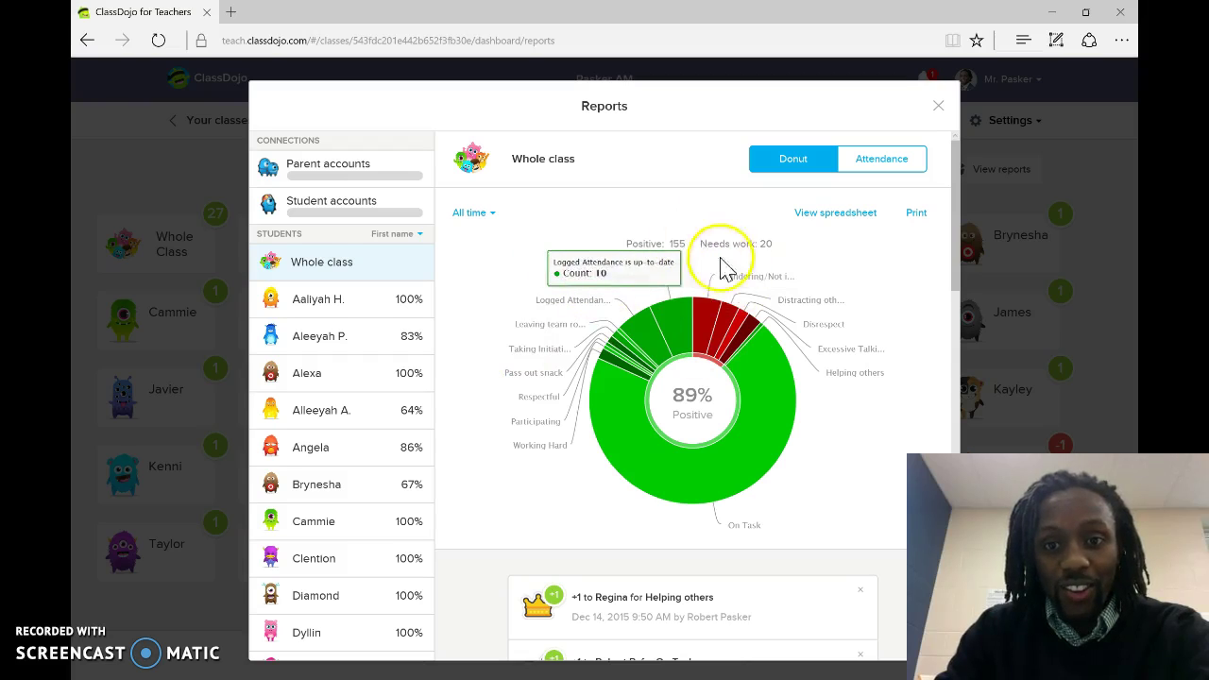
mouse_move(643, 255)
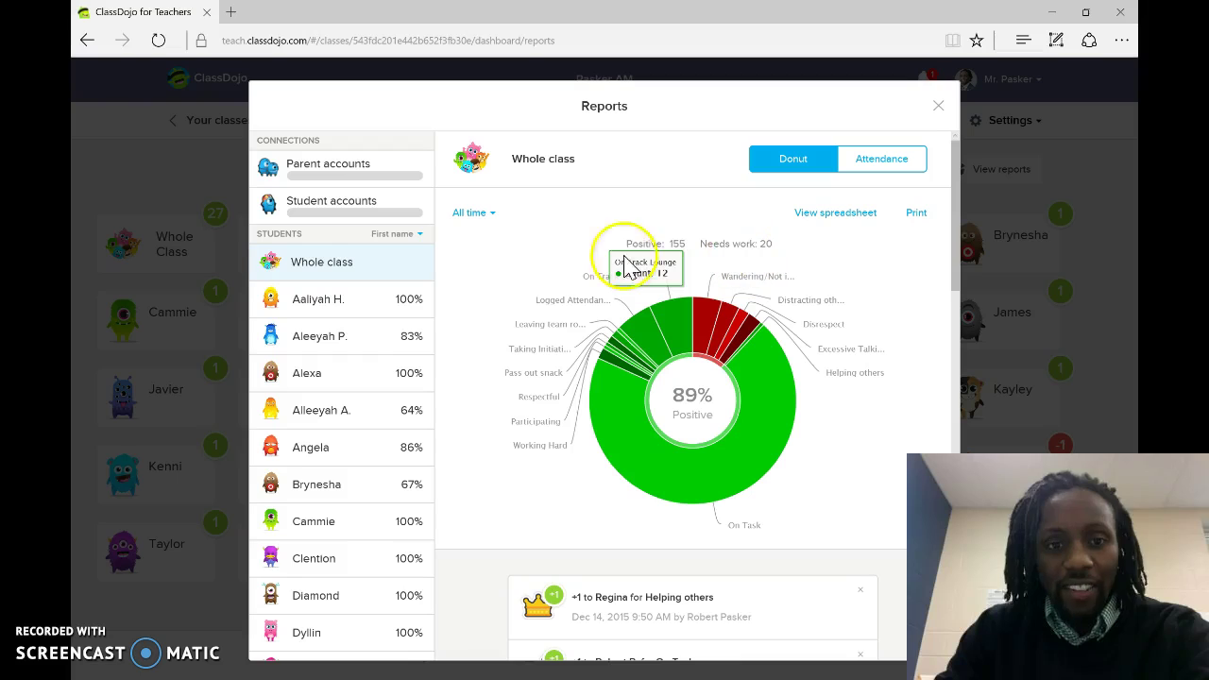
scroll(370, 346, "down", 1)
scroll(368, 366, "down", 2)
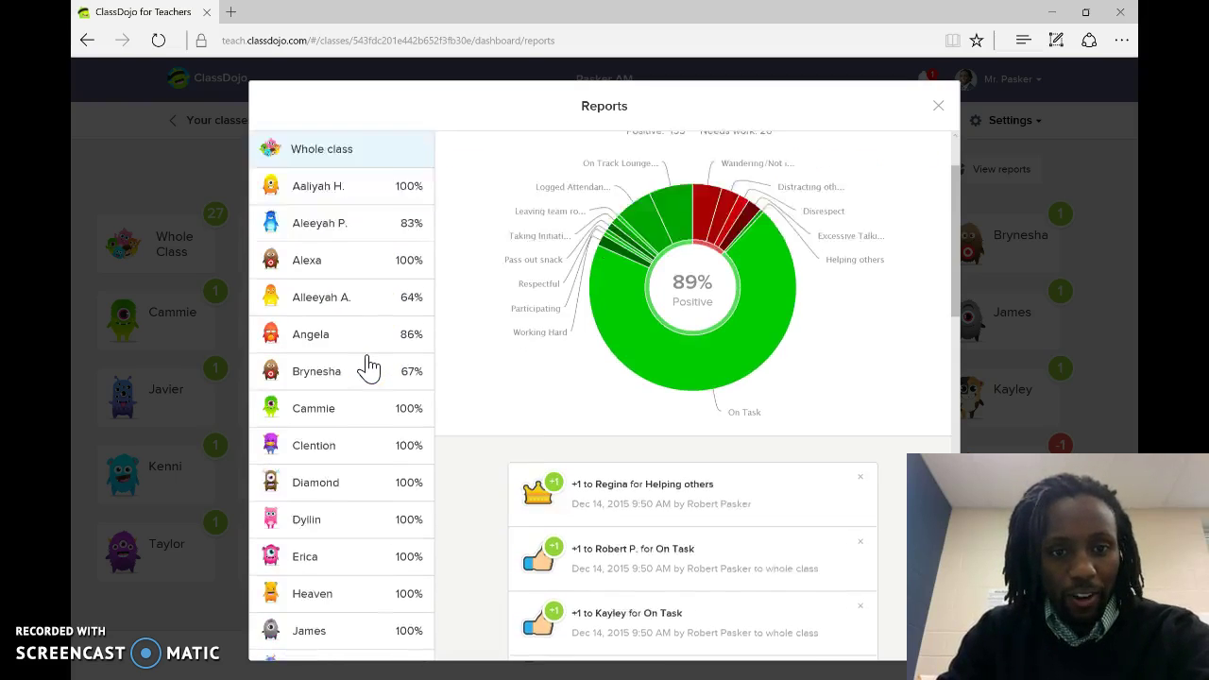
scroll(369, 366, "down", 5)
scroll(369, 367, "up", 5)
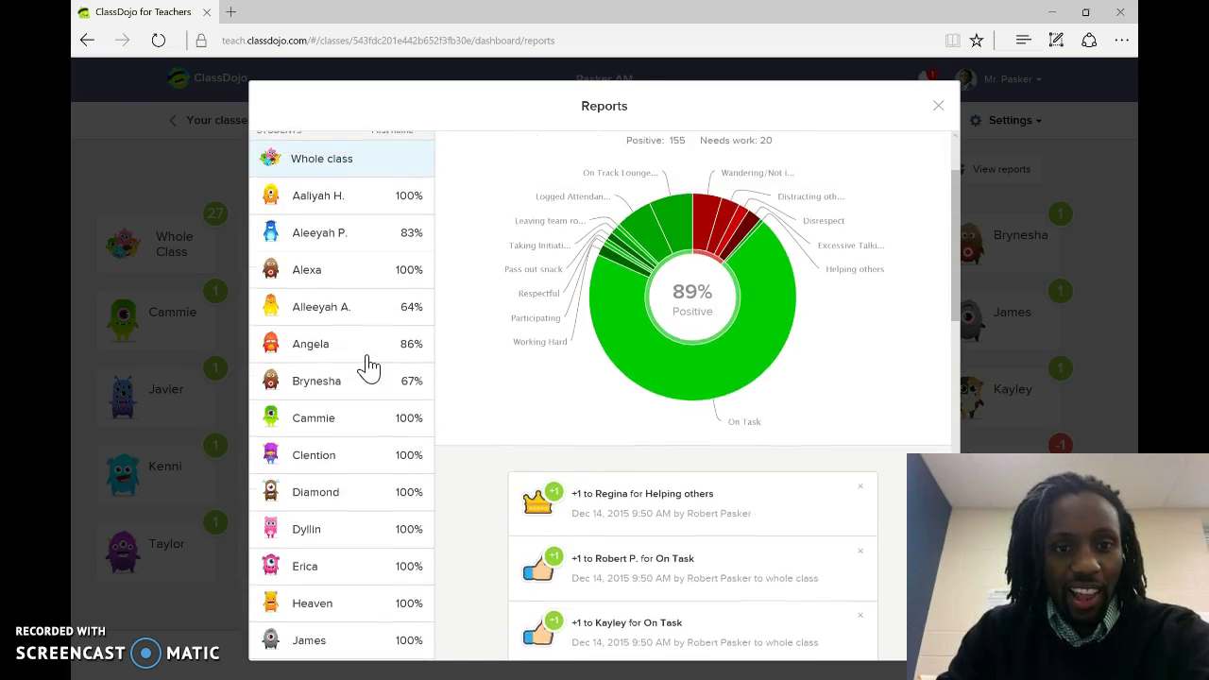
scroll(370, 364, "up", 1)
left_click(351, 340)
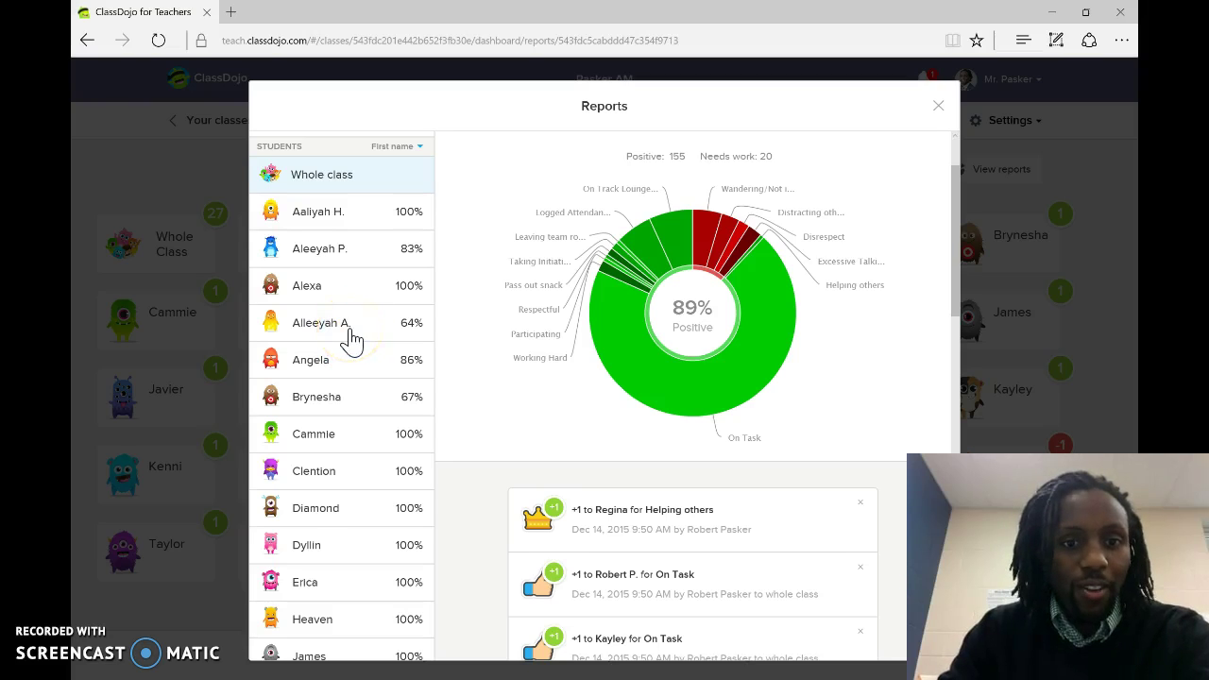
left_click(638, 453)
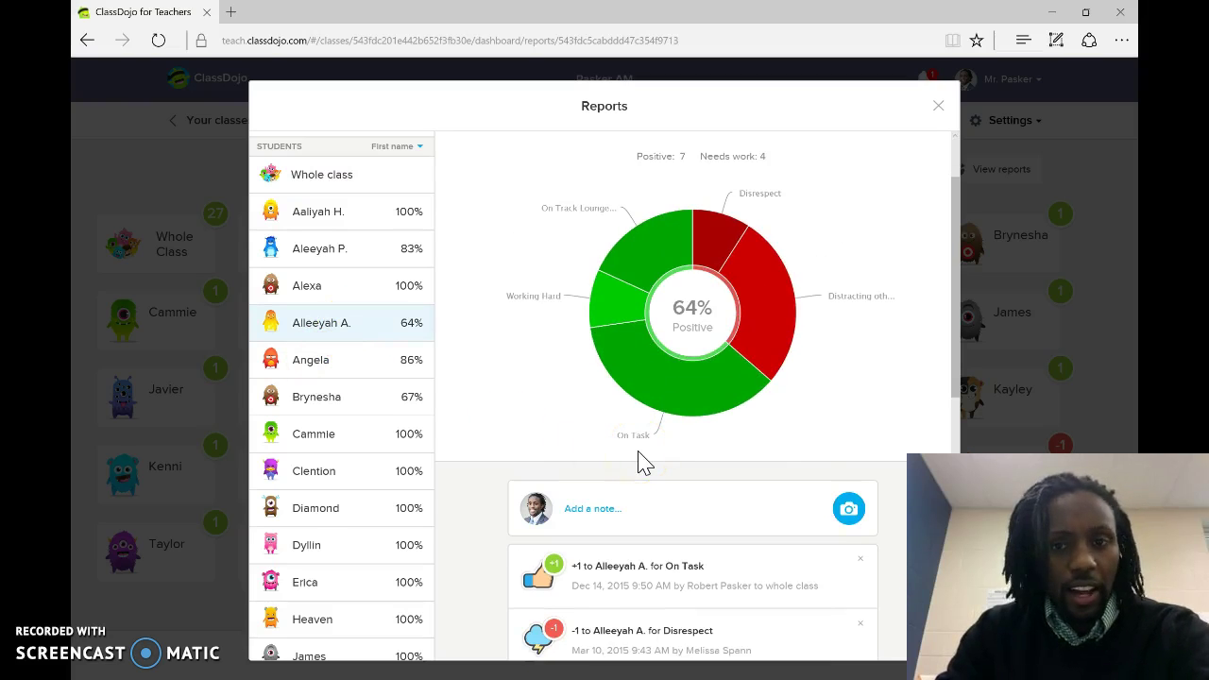
scroll(642, 463, "up", 2)
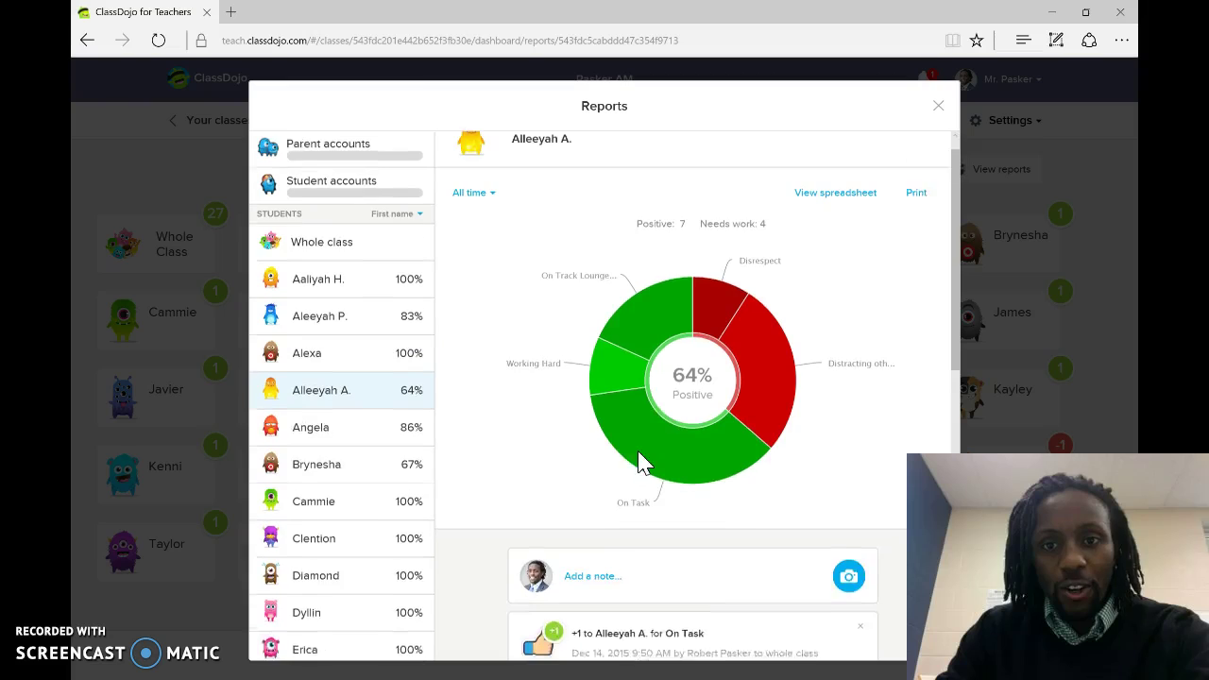
left_click(723, 322)
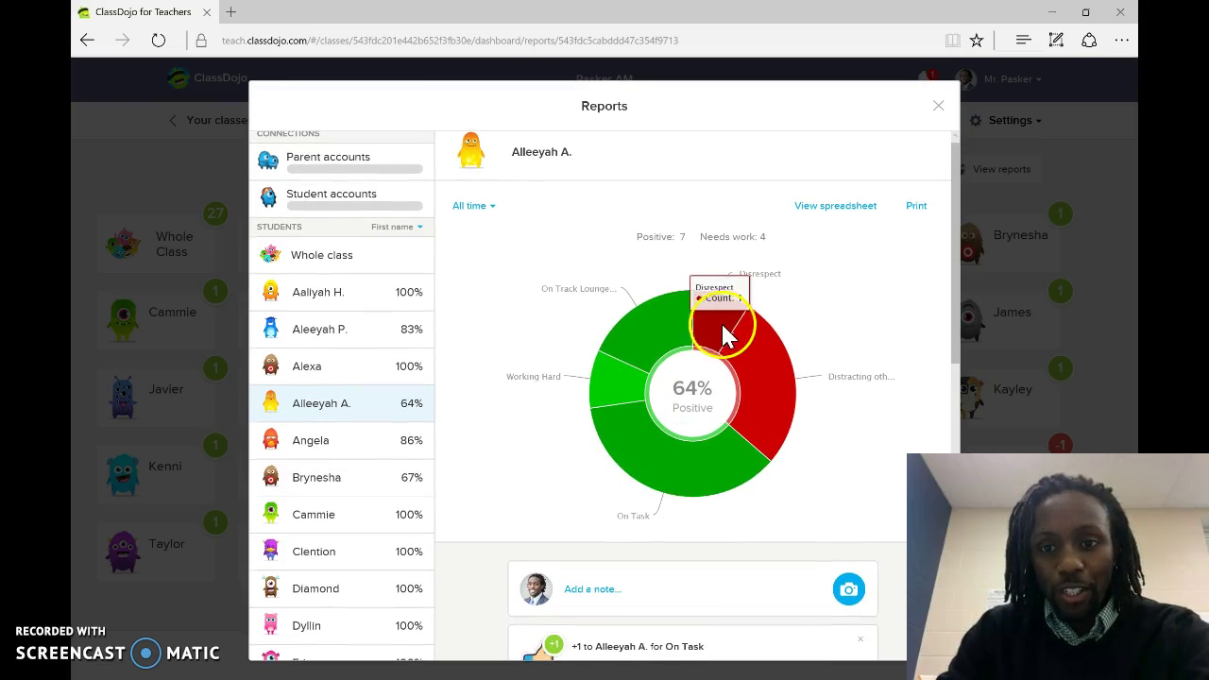
mouse_move(759, 342)
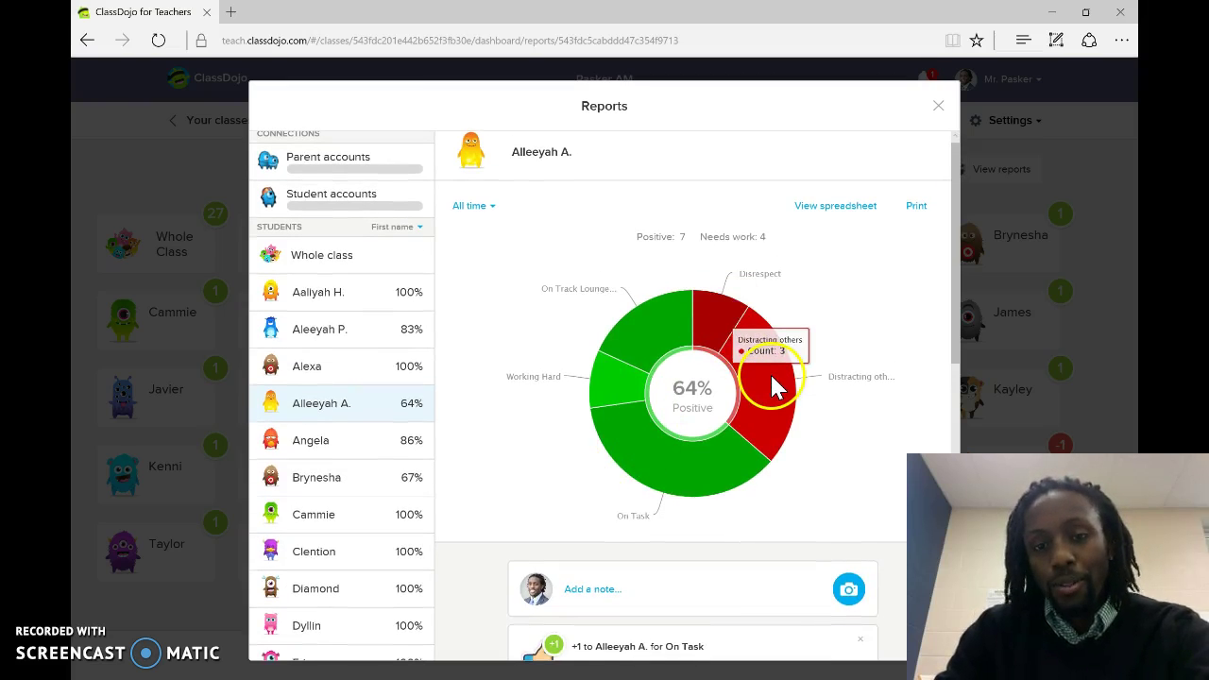
mouse_move(699, 486)
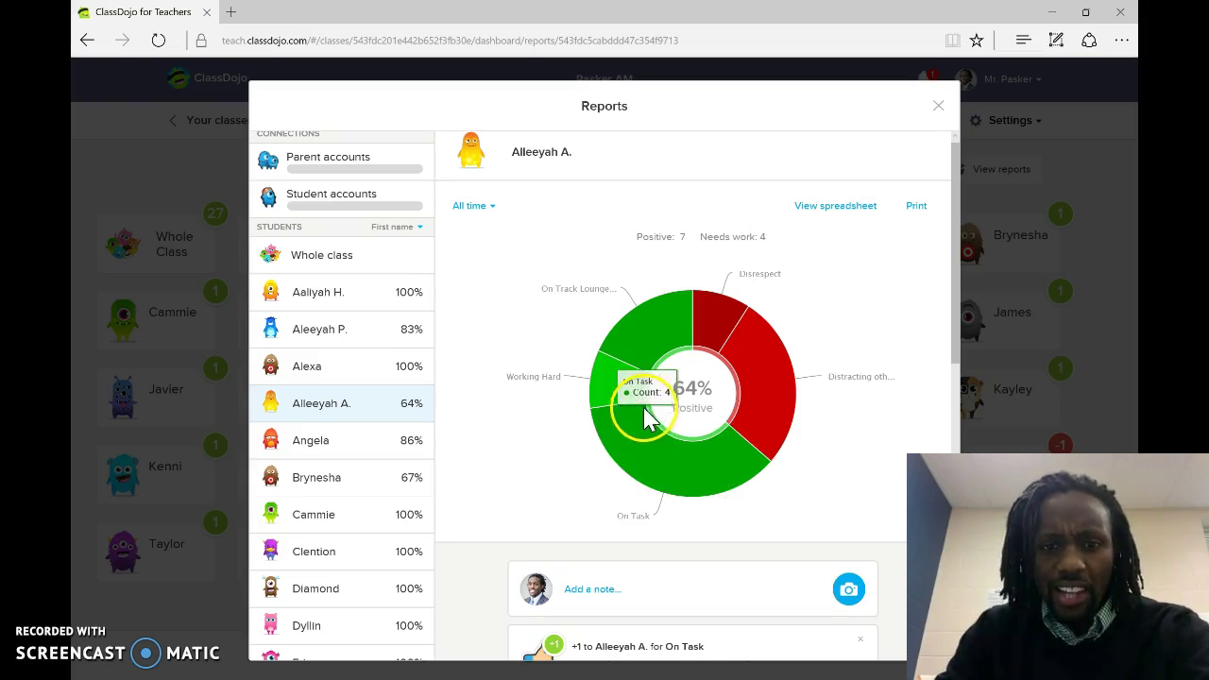
mouse_move(627, 381)
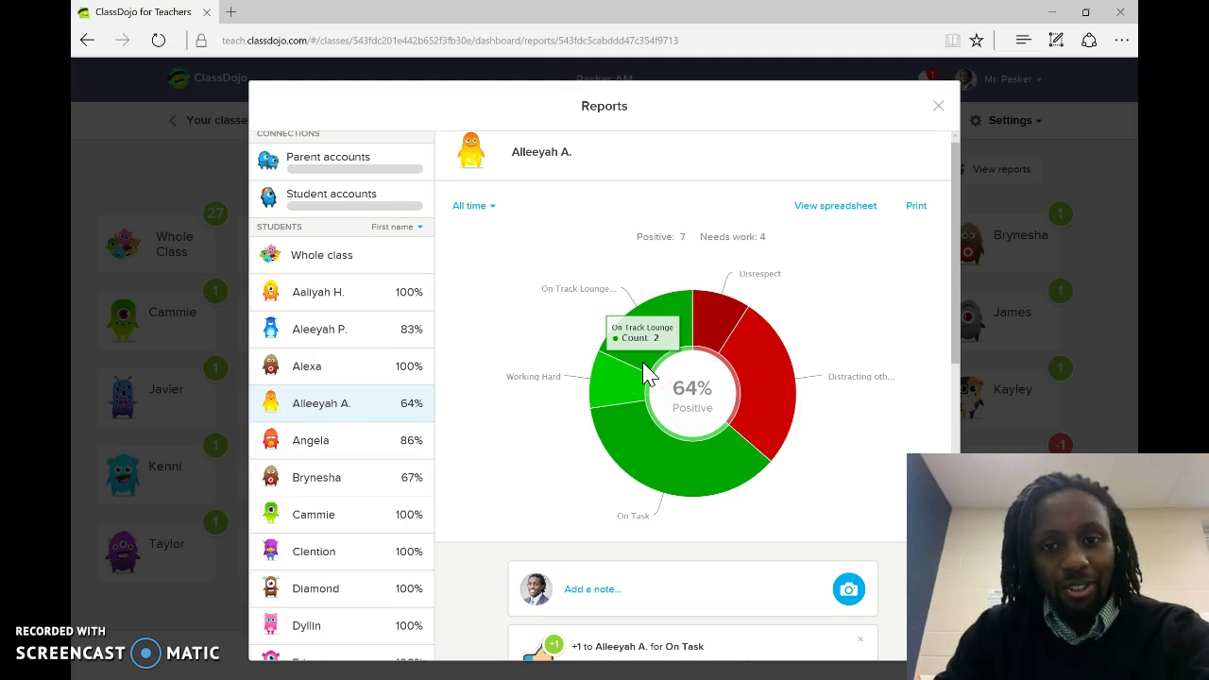
scroll(648, 373, "down", 3)
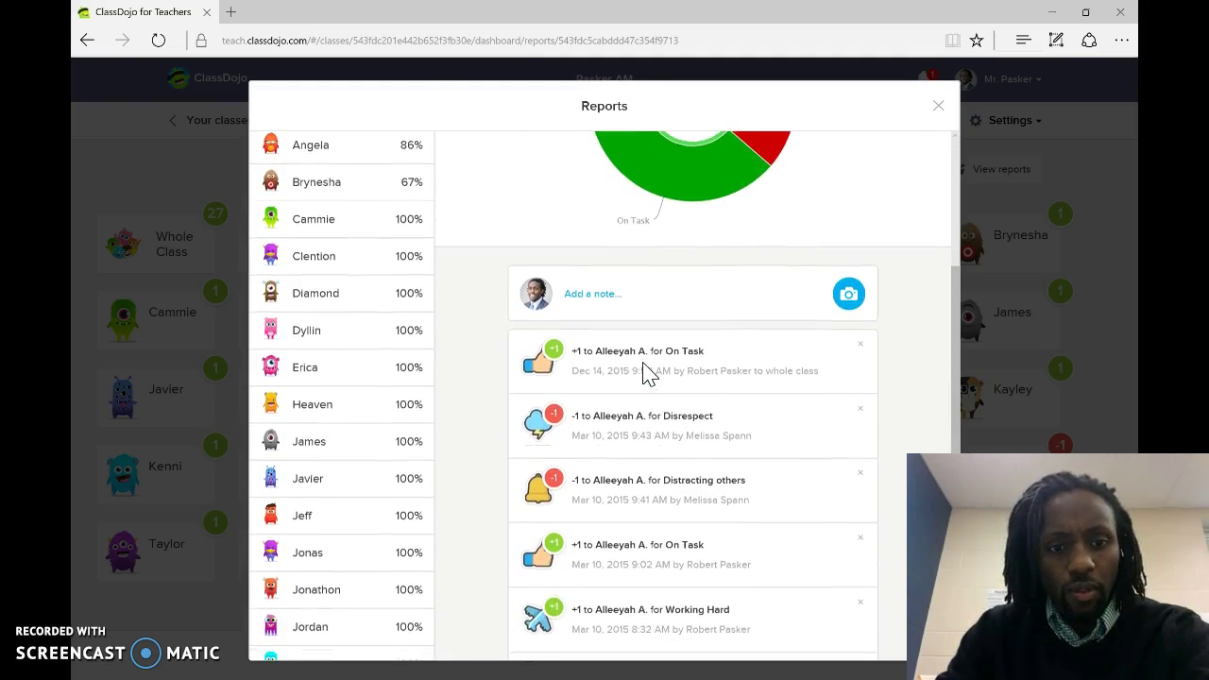
scroll(481, 478, "down", 3)
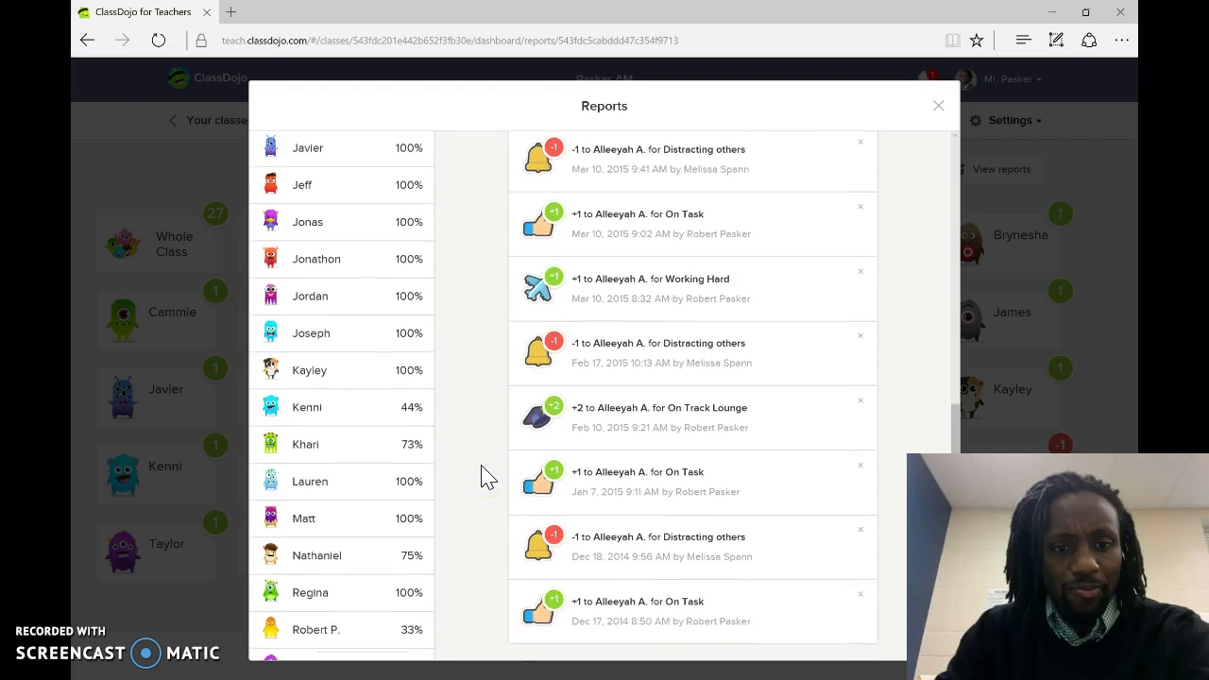
Switch to Kenni's report and read the chart: 44% positive, 4 positive, 5 needs work
left_click(335, 405)
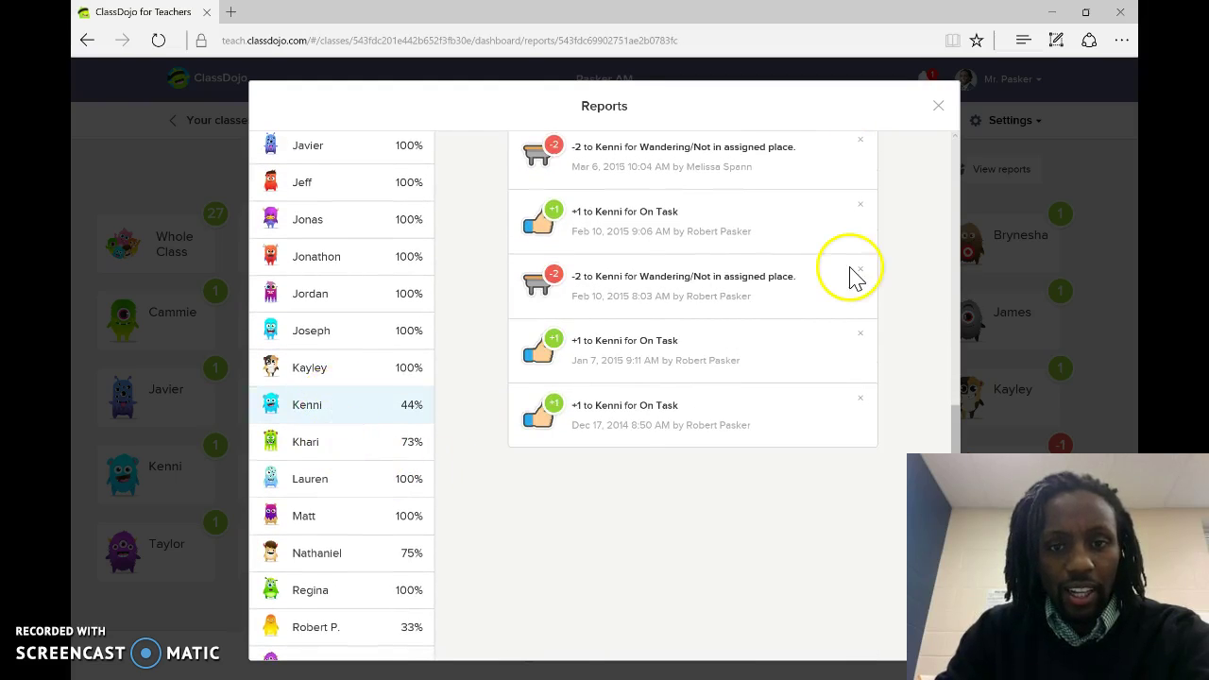
scroll(855, 276, "up", 10)
scroll(850, 276, "down", 2)
scroll(850, 275, "up", 1)
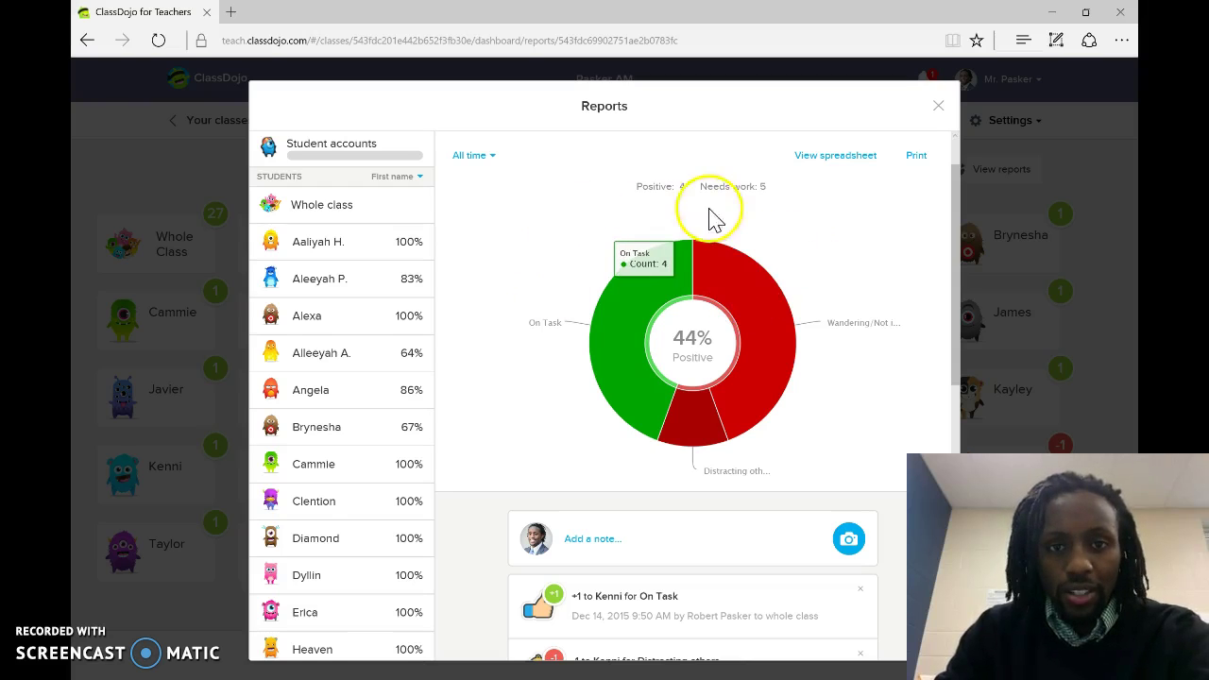
mouse_move(727, 281)
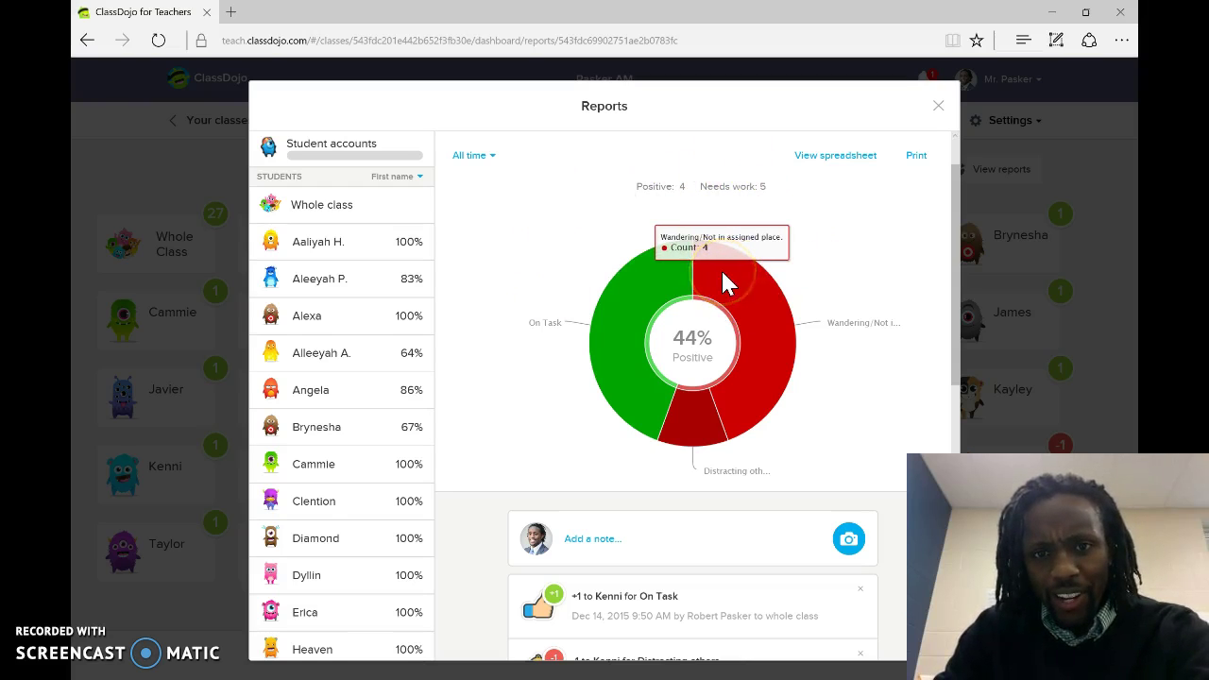
mouse_move(713, 430)
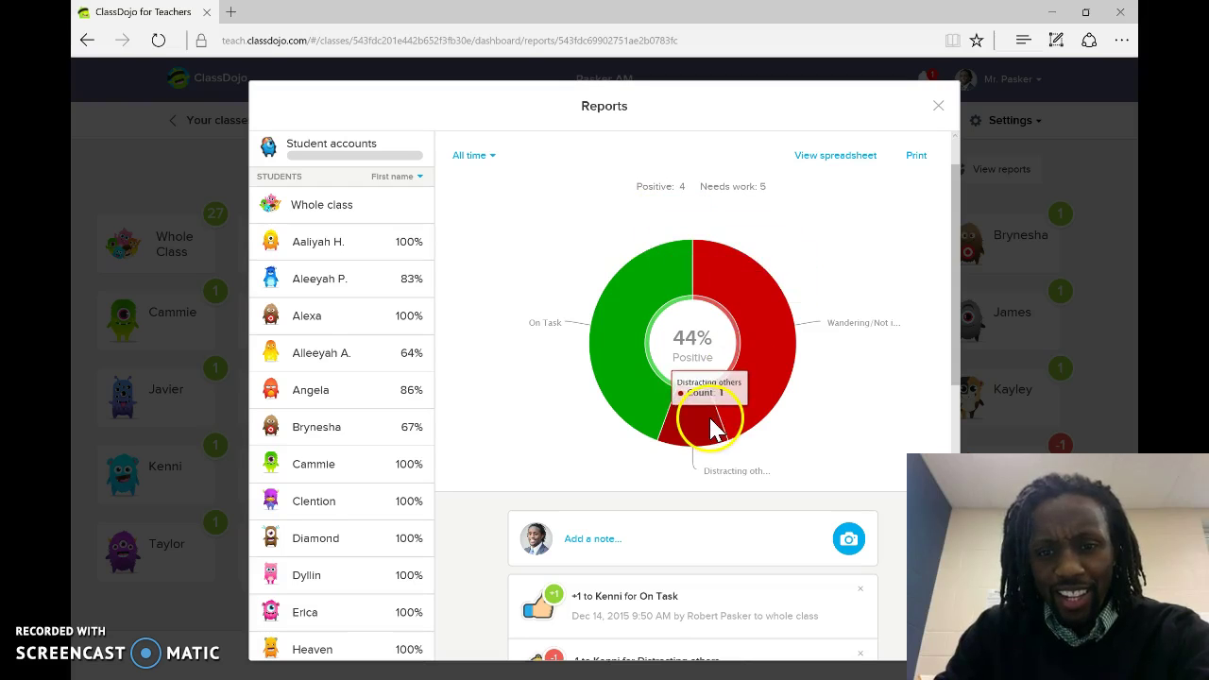
Scroll through Kenni's notes and student list, and download the report spreadsheet
scroll(619, 331, "down", 4)
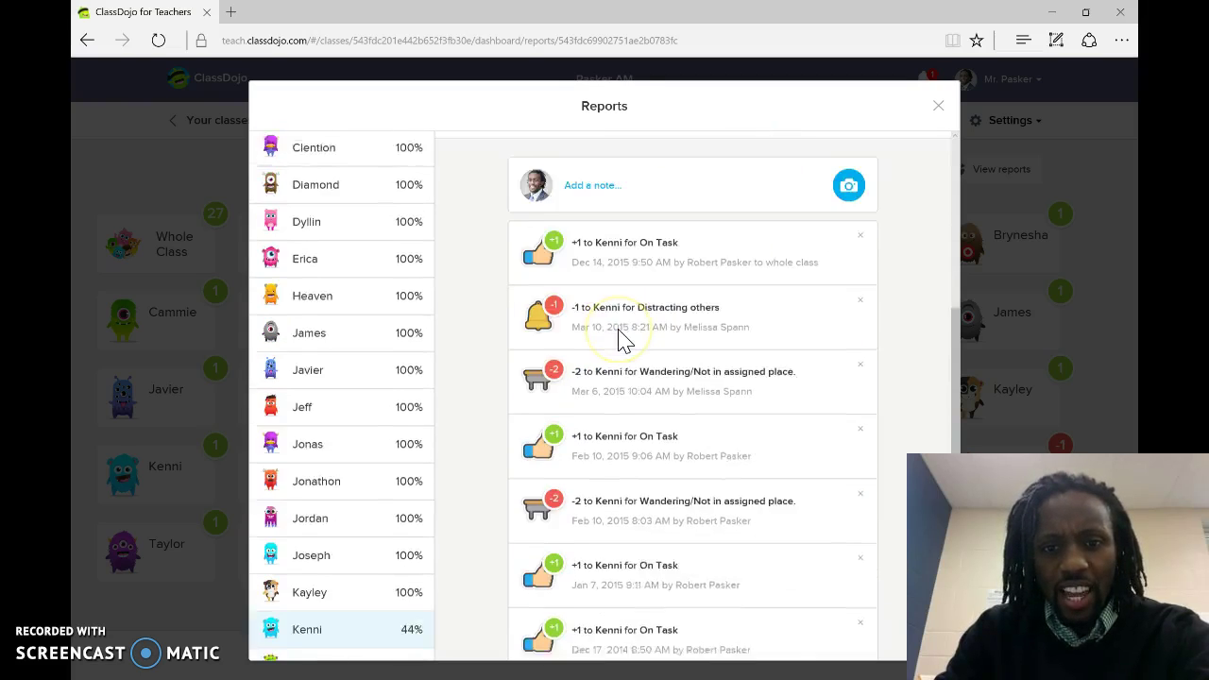
scroll(619, 332, "down", 2)
scroll(619, 331, "up", 2)
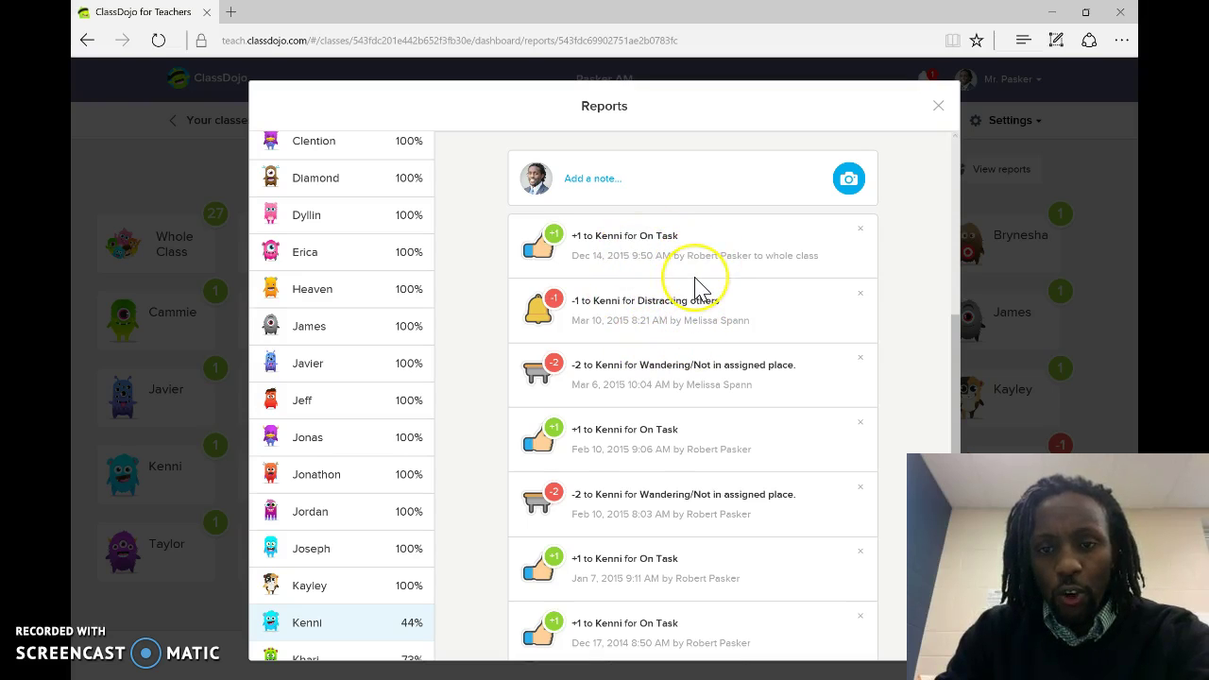
left_click(675, 357)
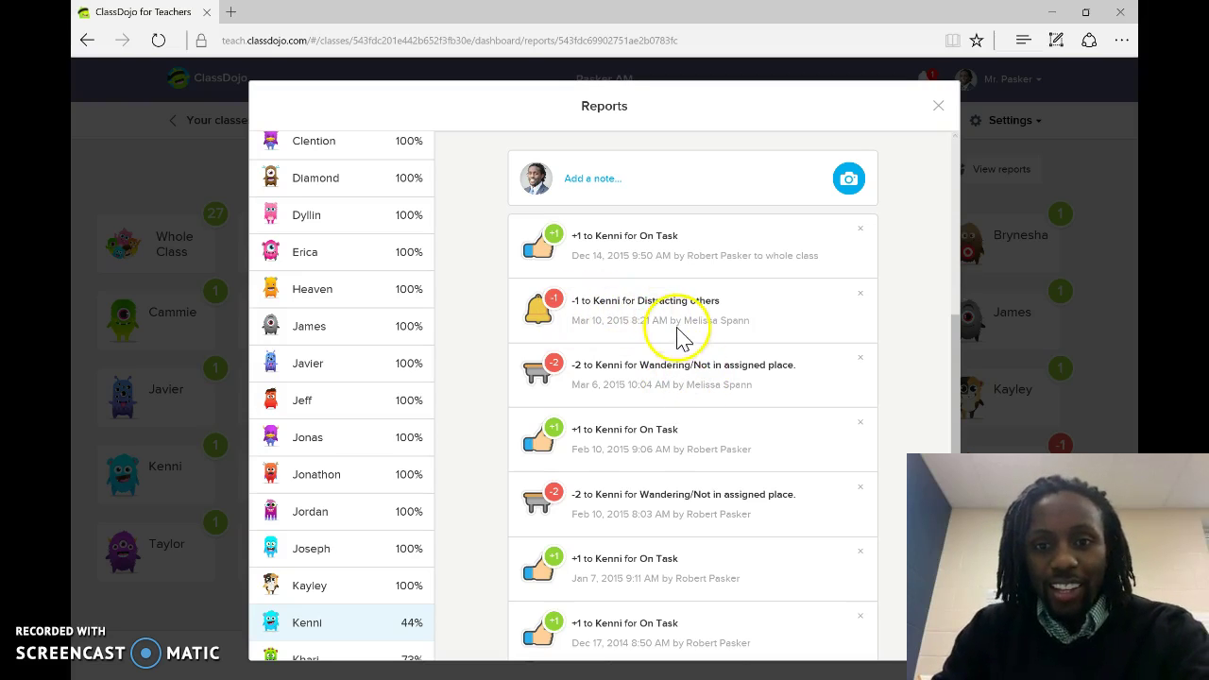
scroll(679, 325, "down", 2)
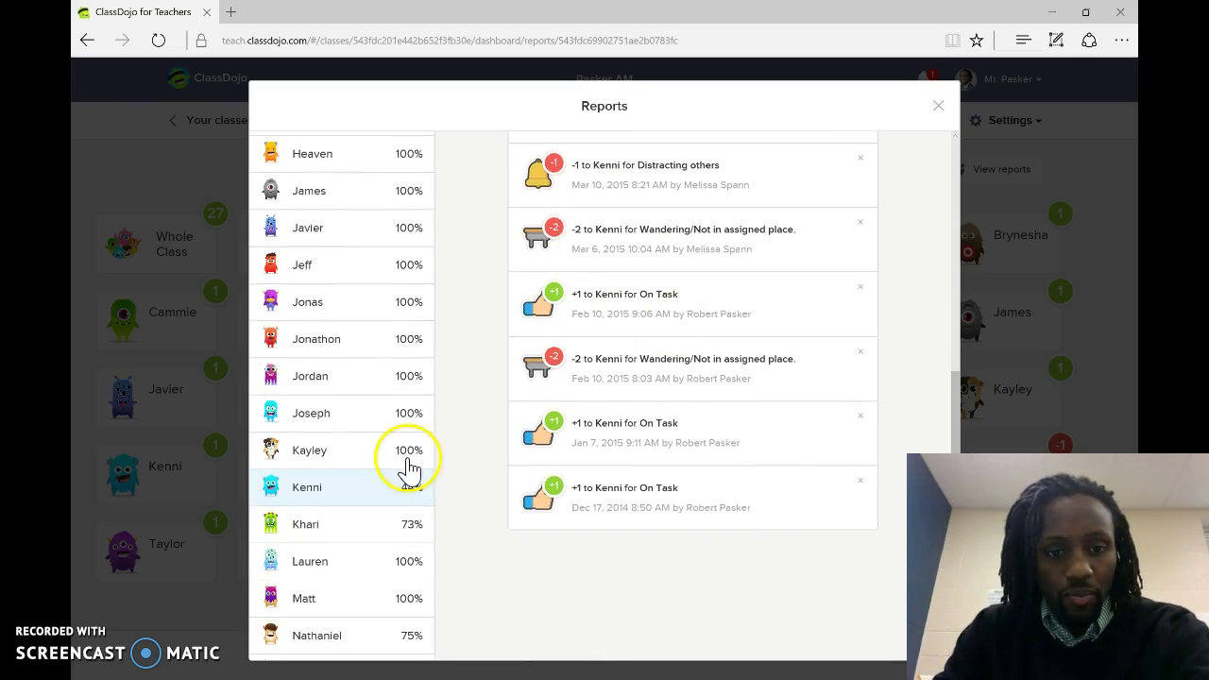
scroll(406, 416, "down", 2)
scroll(397, 405, "up", 1)
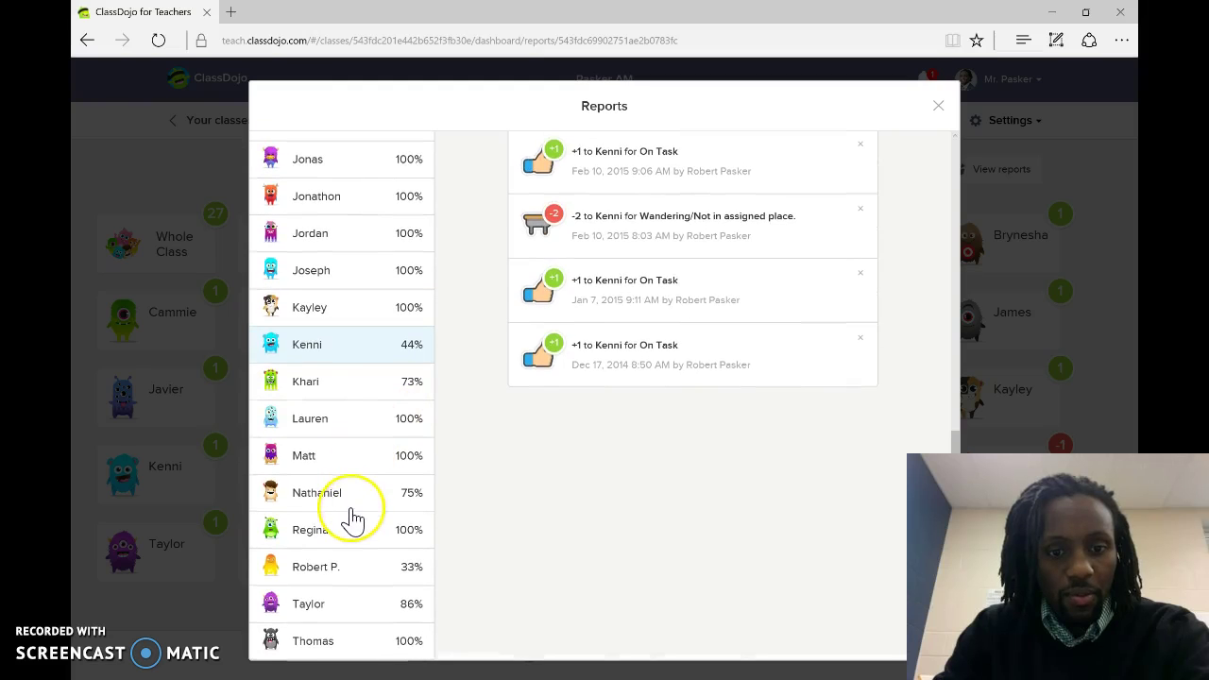
scroll(351, 519, "up", 8)
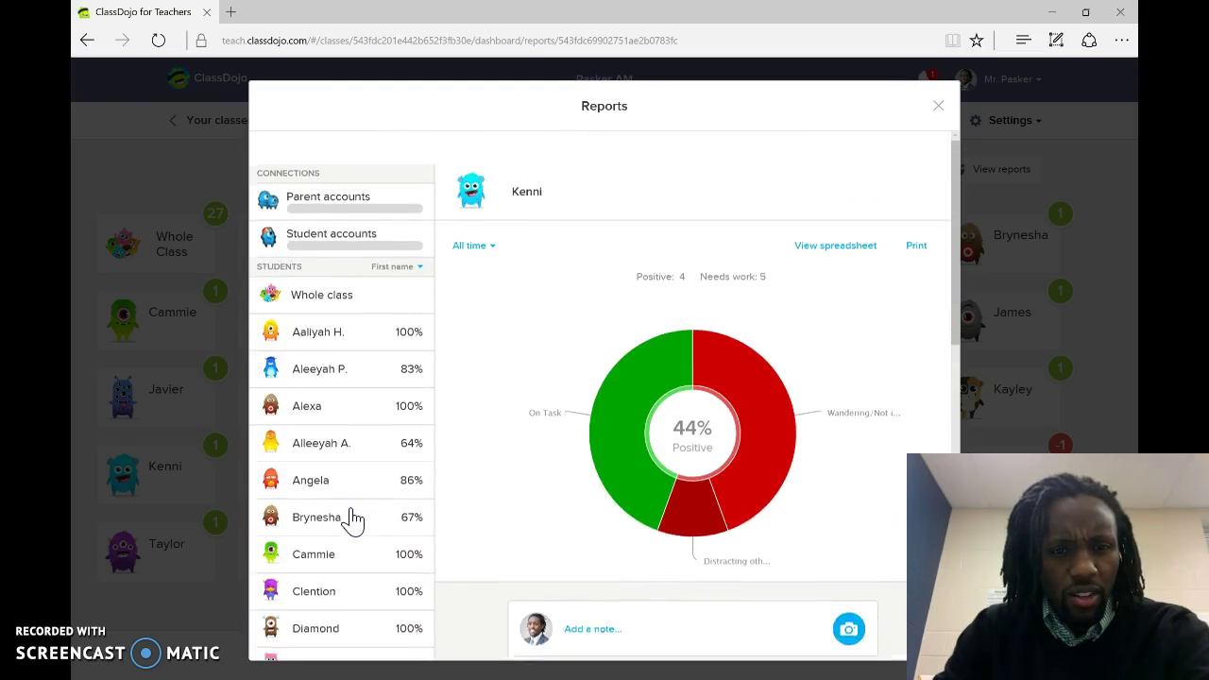
scroll(351, 518, "up", 3)
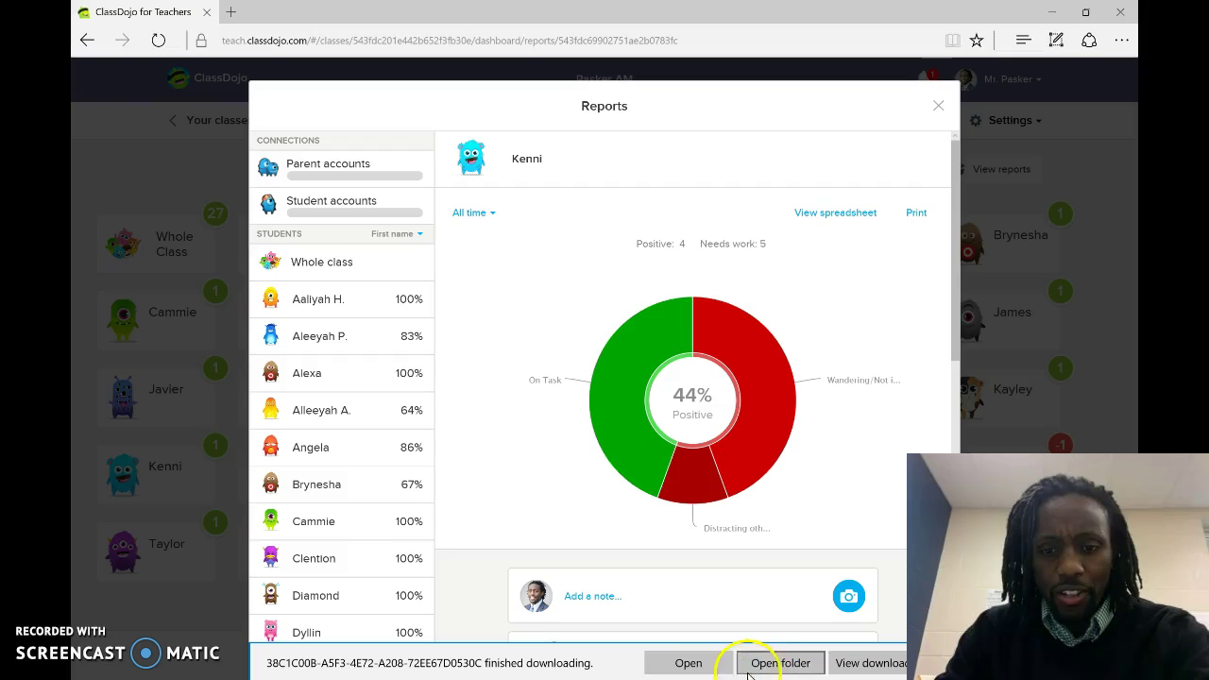
Open Kenni's downloaded ClassDojo CSV report with Word 2016 from the download bar
left_click(690, 663)
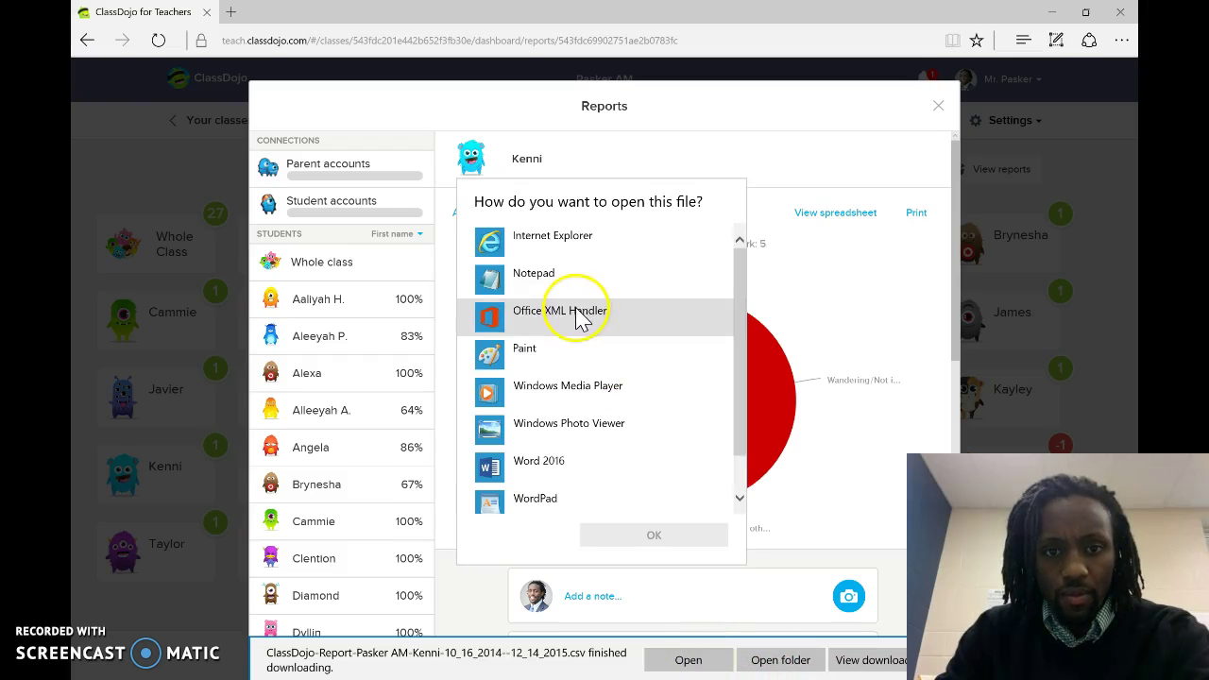
scroll(562, 486, "down", 1)
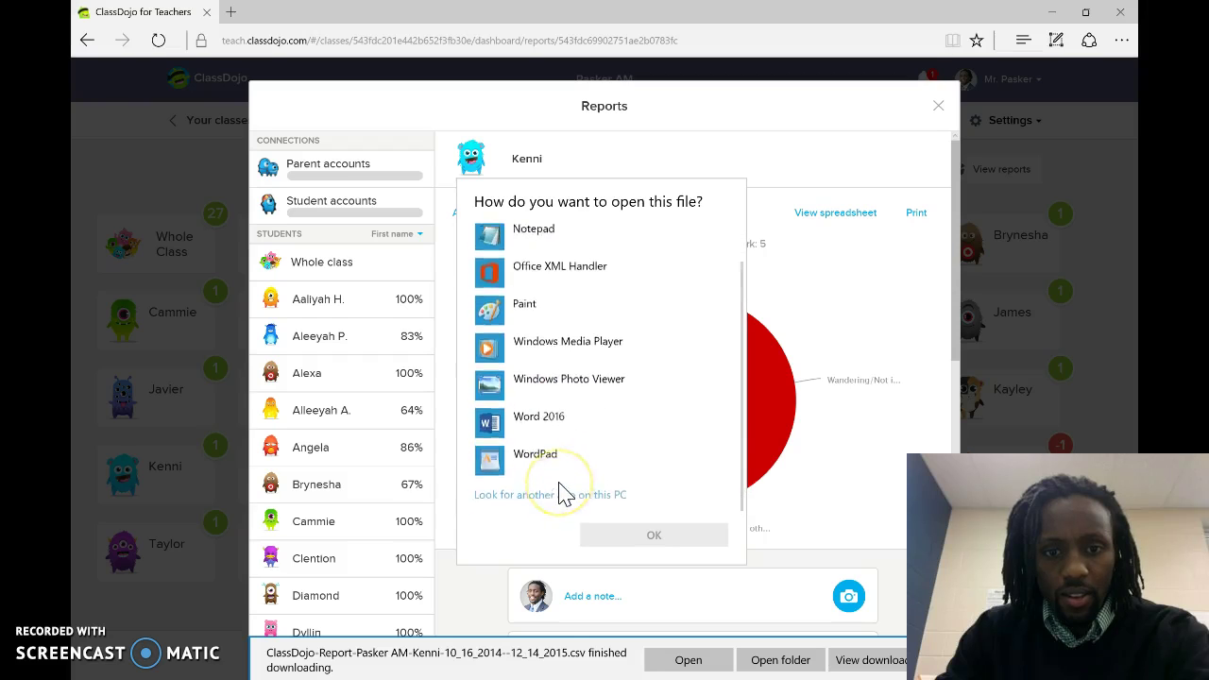
scroll(561, 477, "up", 1)
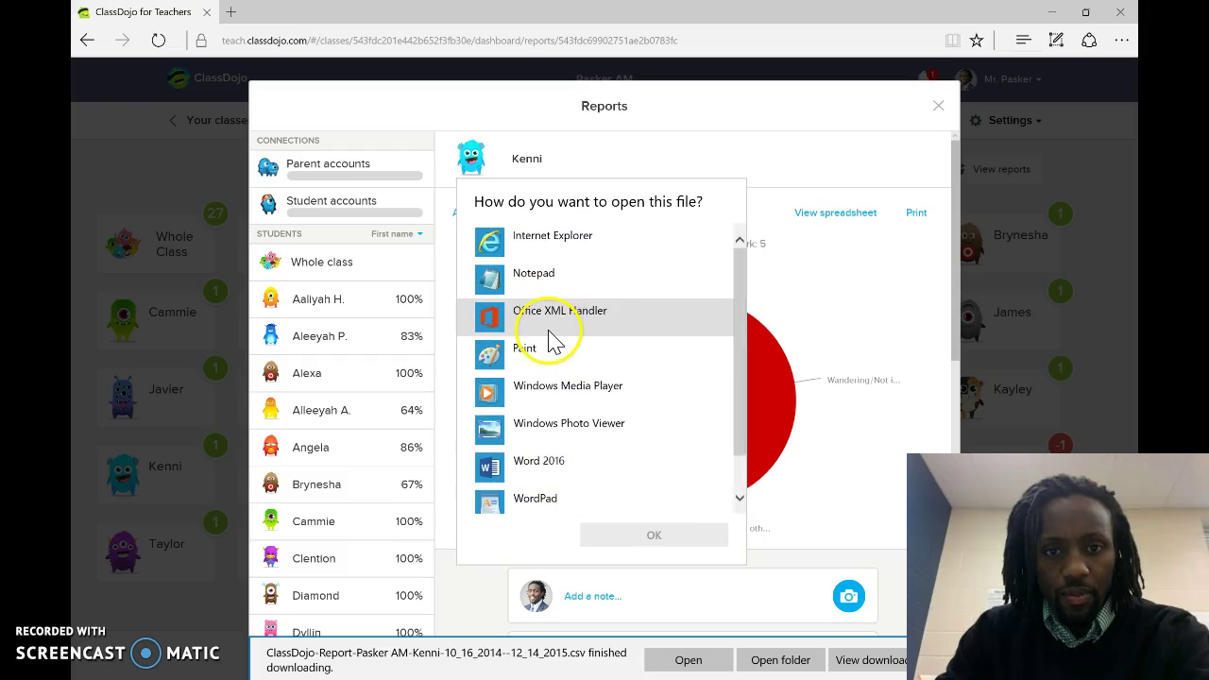
left_click(552, 238)
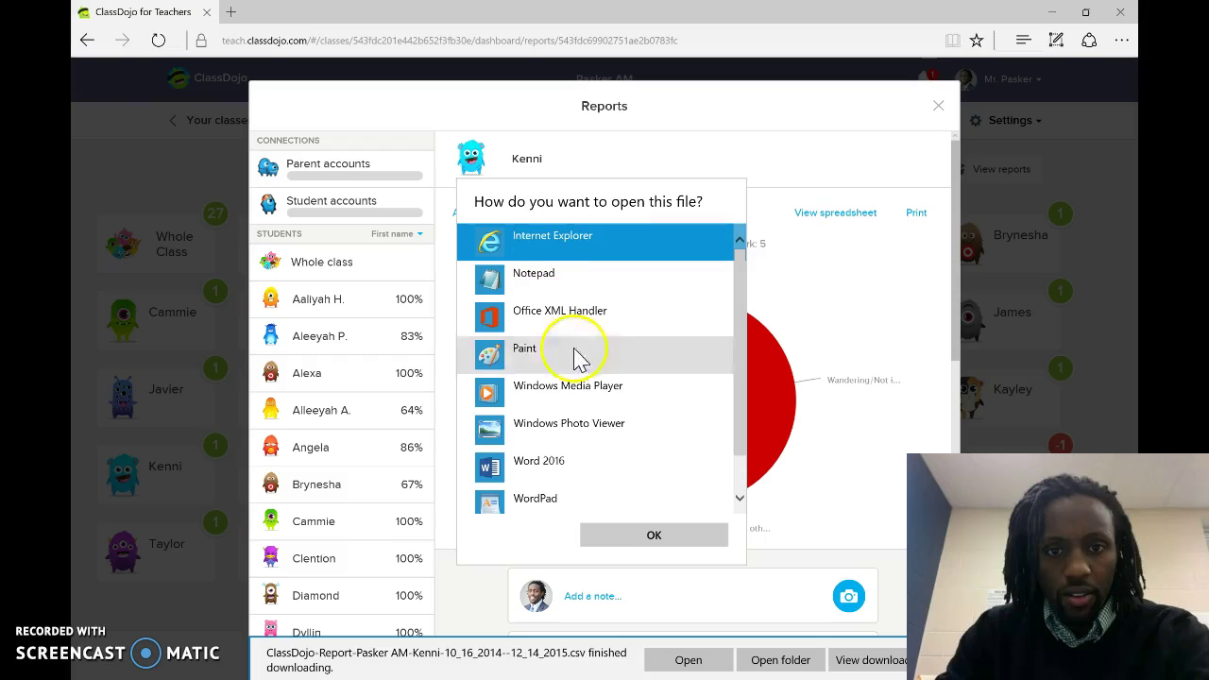
scroll(614, 505, "down", 1)
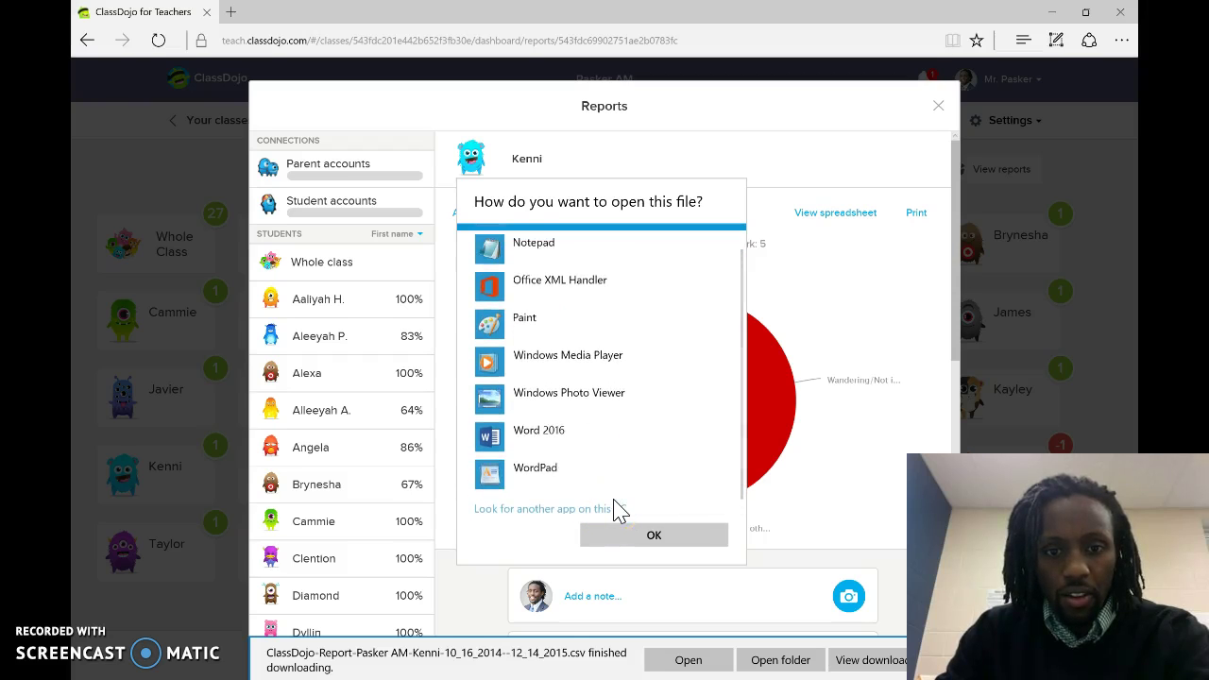
left_click(578, 442)
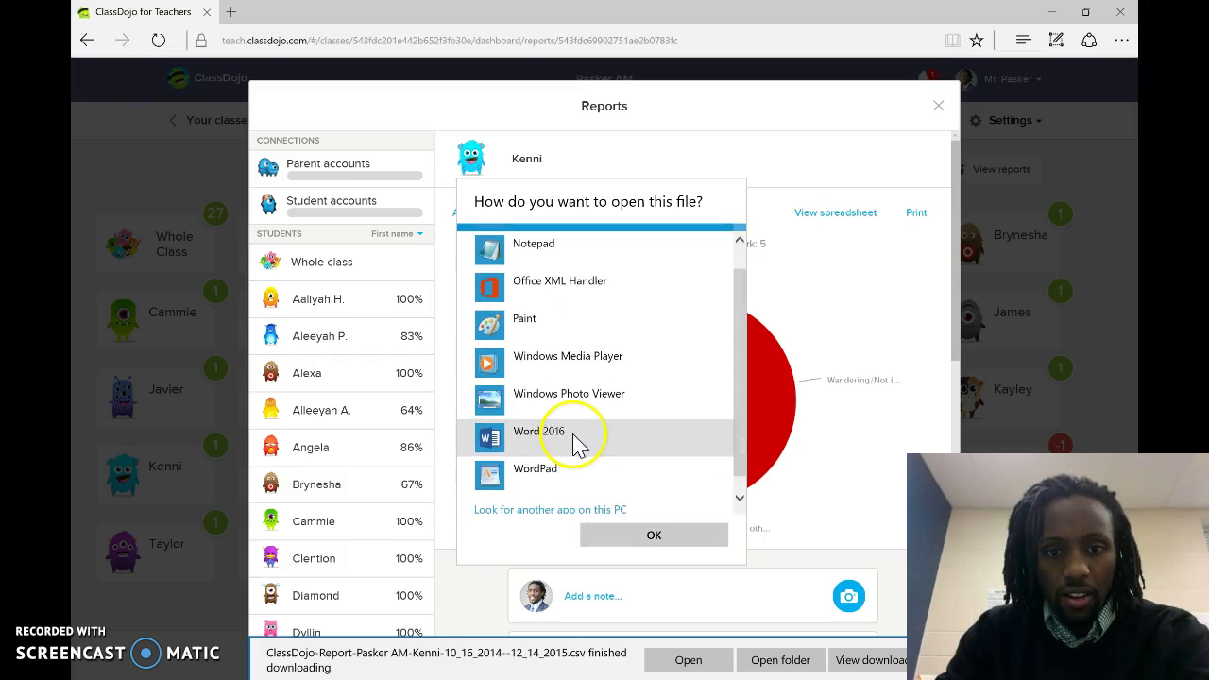
left_click(615, 535)
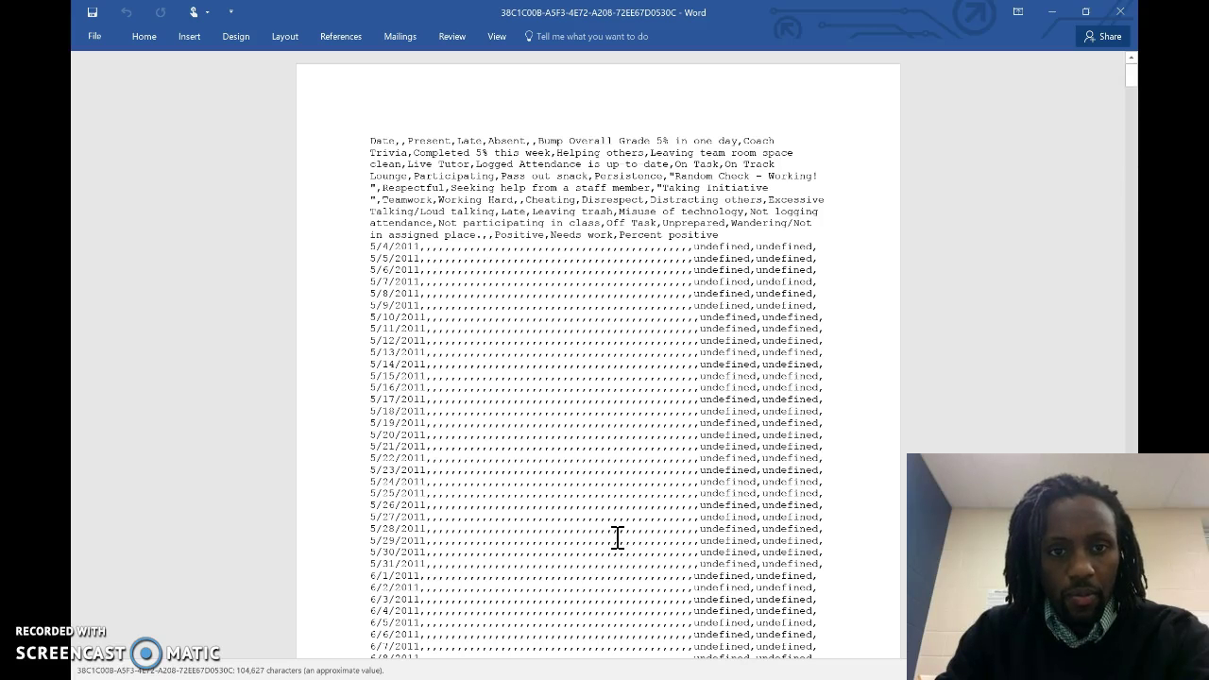
Scroll through the comma-separated date rows in Word, then close Word
scroll(616, 537, "down", 20)
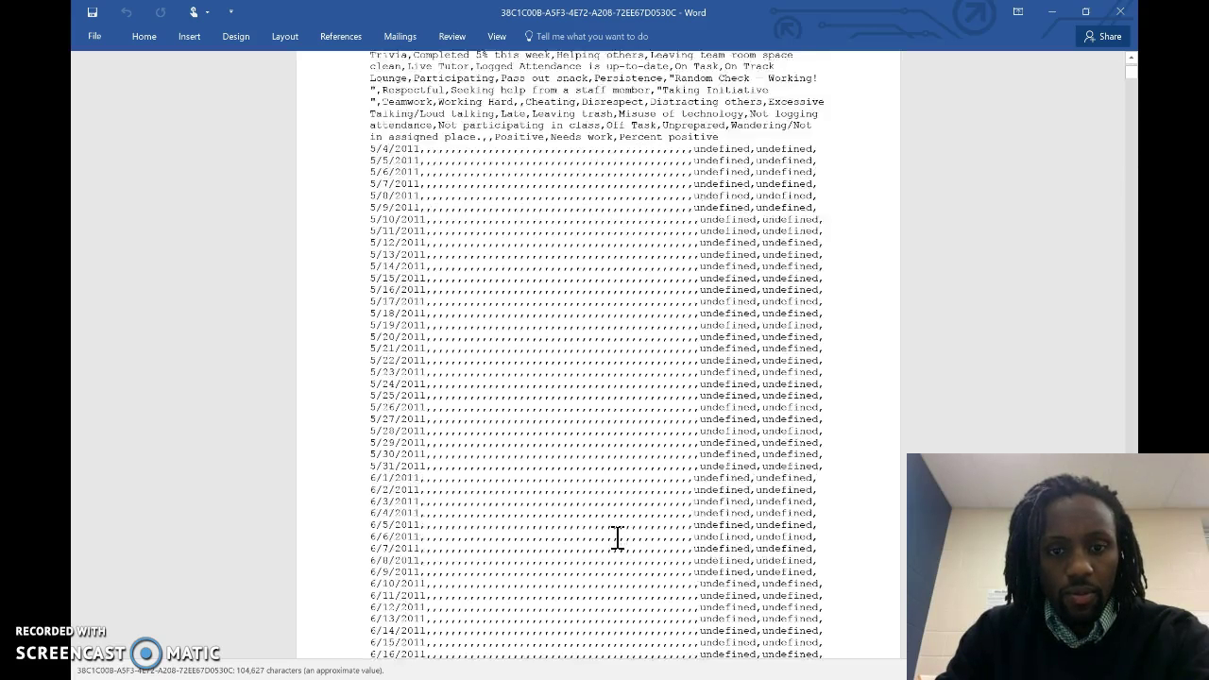
left_click(1122, 12)
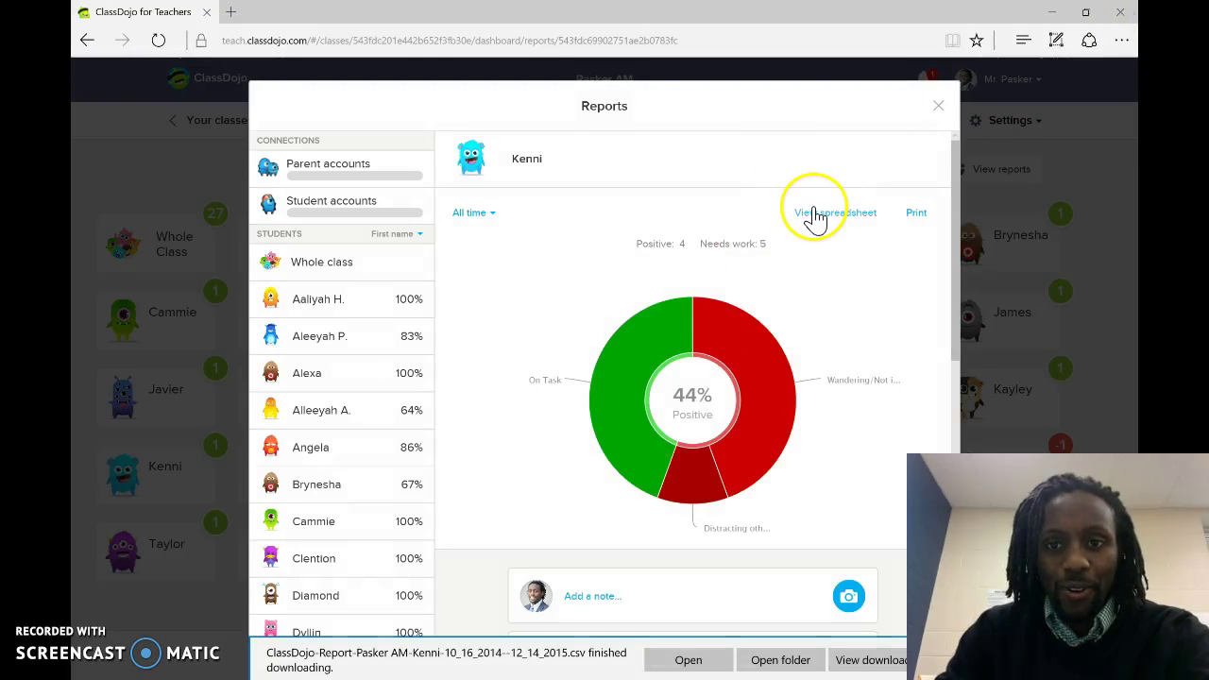
Re-download Kenni's report, browse its date and behaviour columns in Excel, then close Excel
left_click(815, 216)
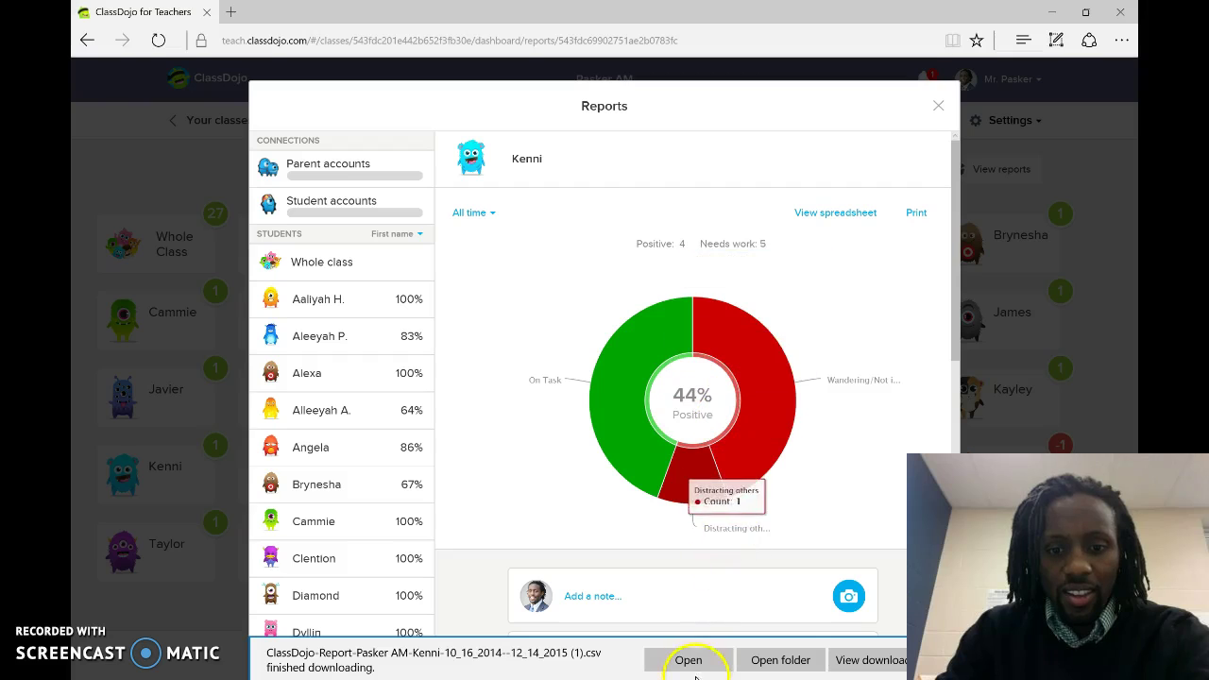
left_click(699, 665)
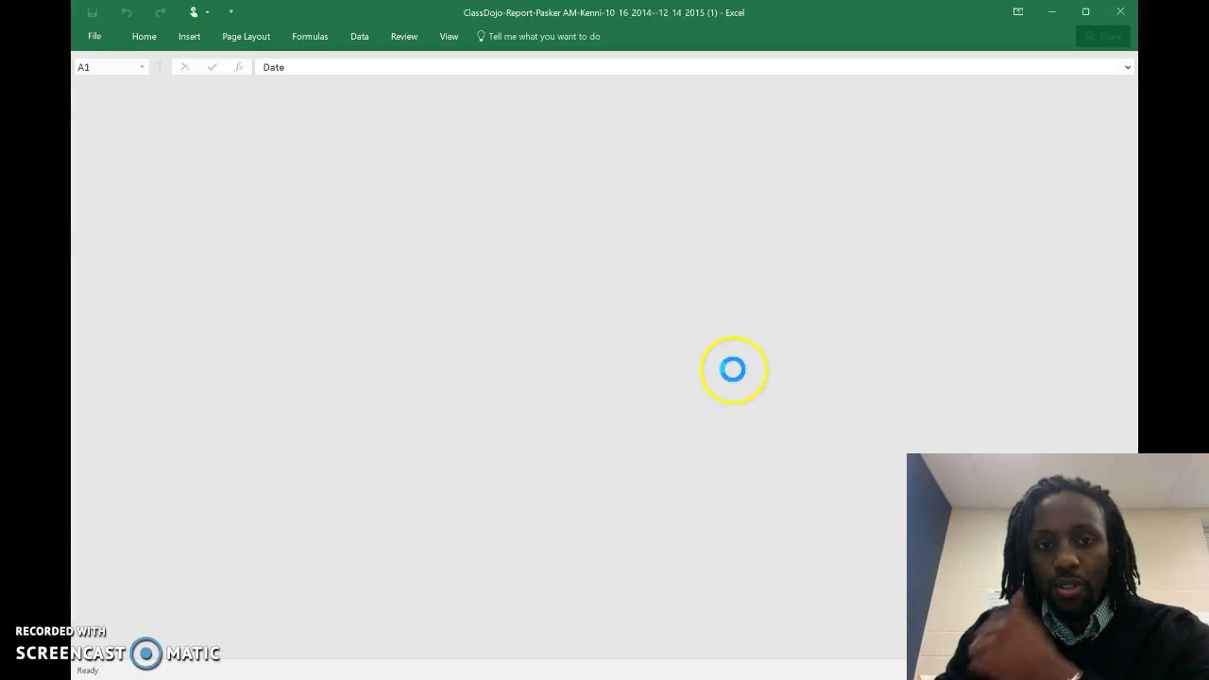
scroll(420, 419, "right", 5)
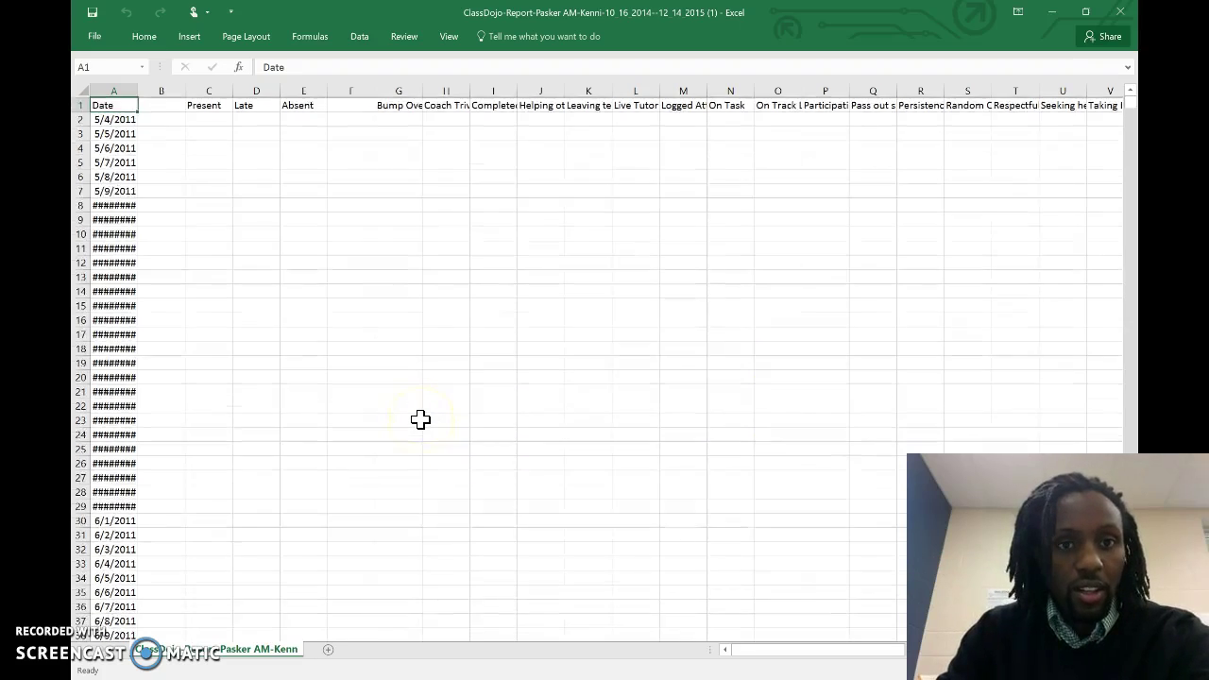
scroll(420, 420, "right", 10)
scroll(420, 419, "up", 1)
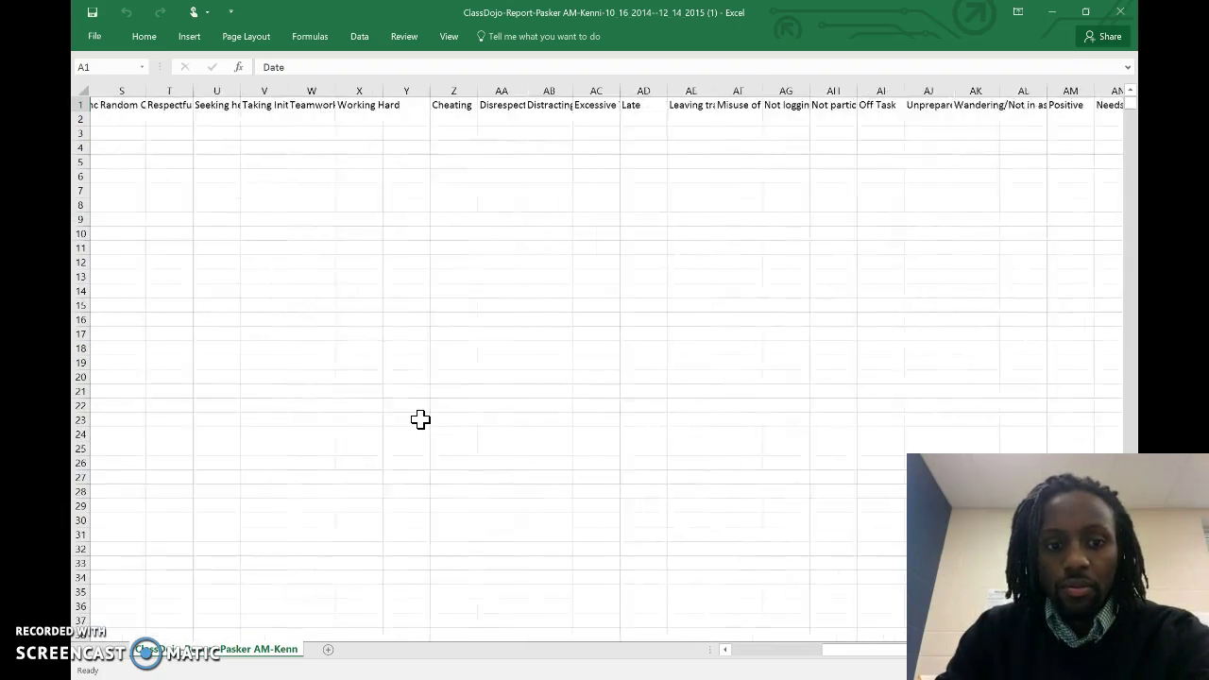
scroll(420, 420, "left", 15)
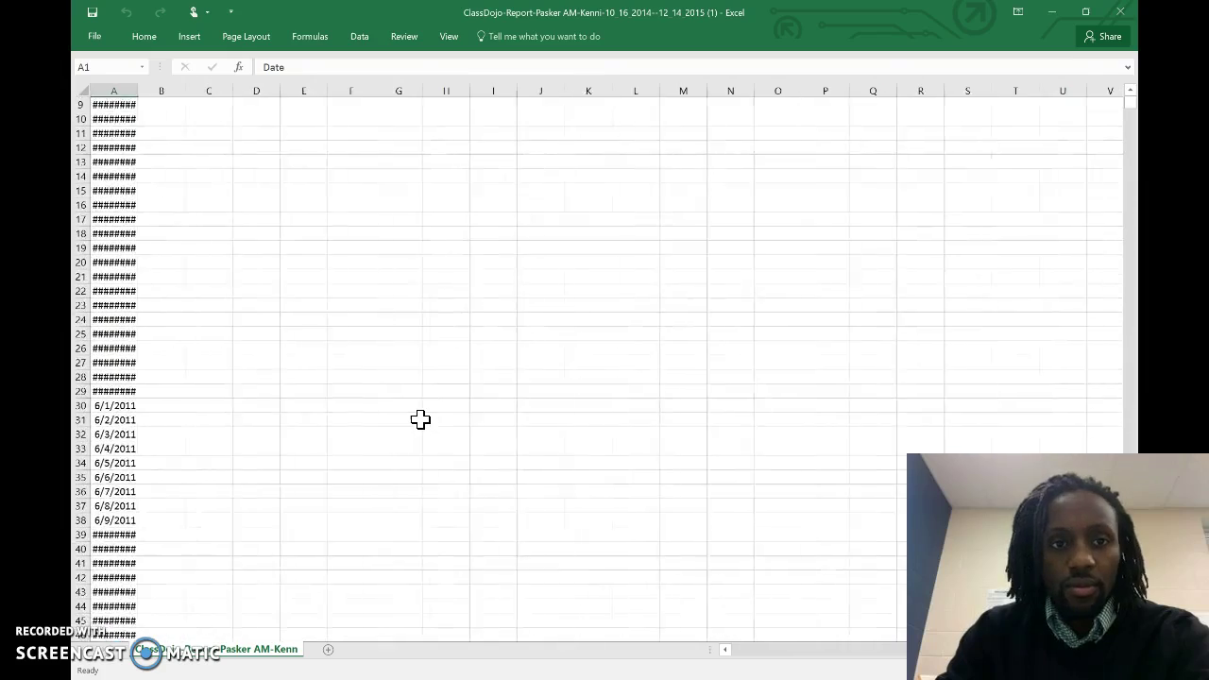
scroll(420, 419, "up", 3)
scroll(420, 419, "down", 20)
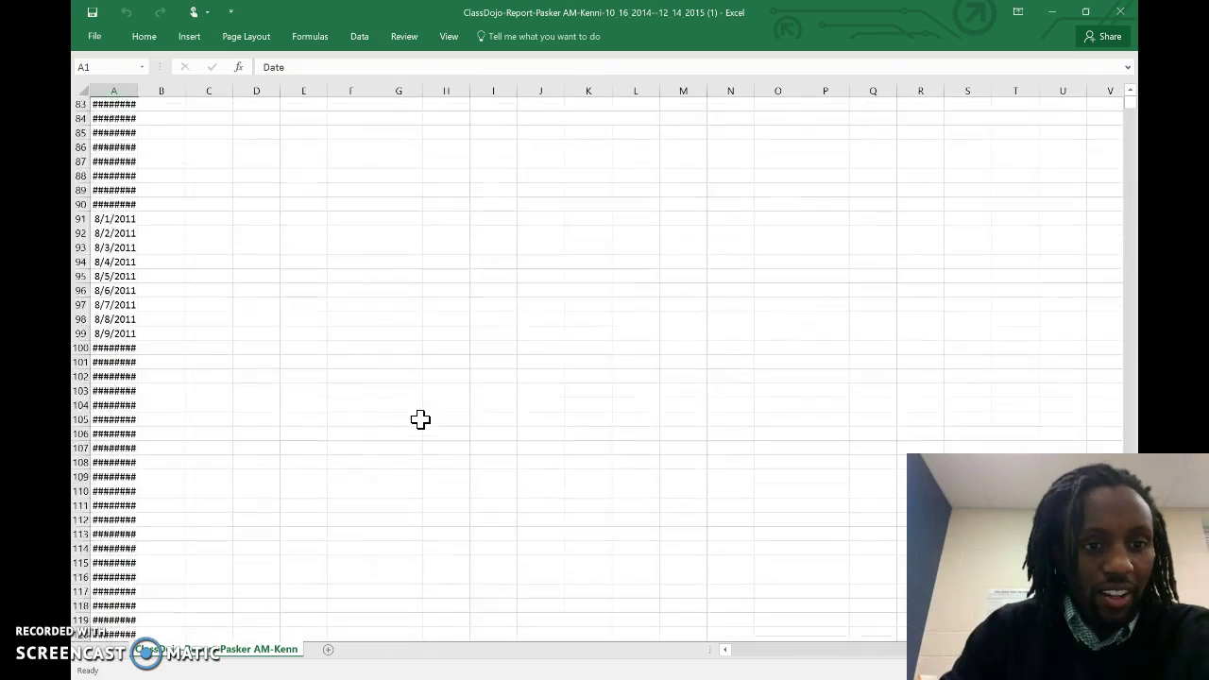
scroll(420, 419, "down", 1)
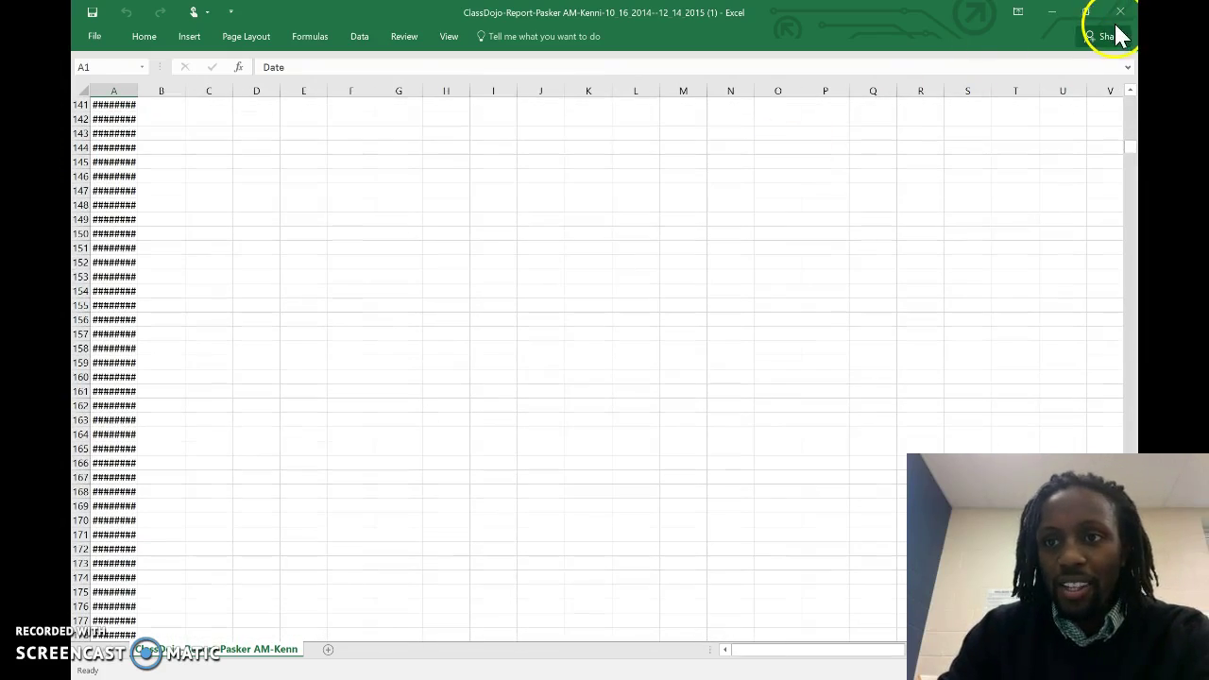
left_click(1121, 12)
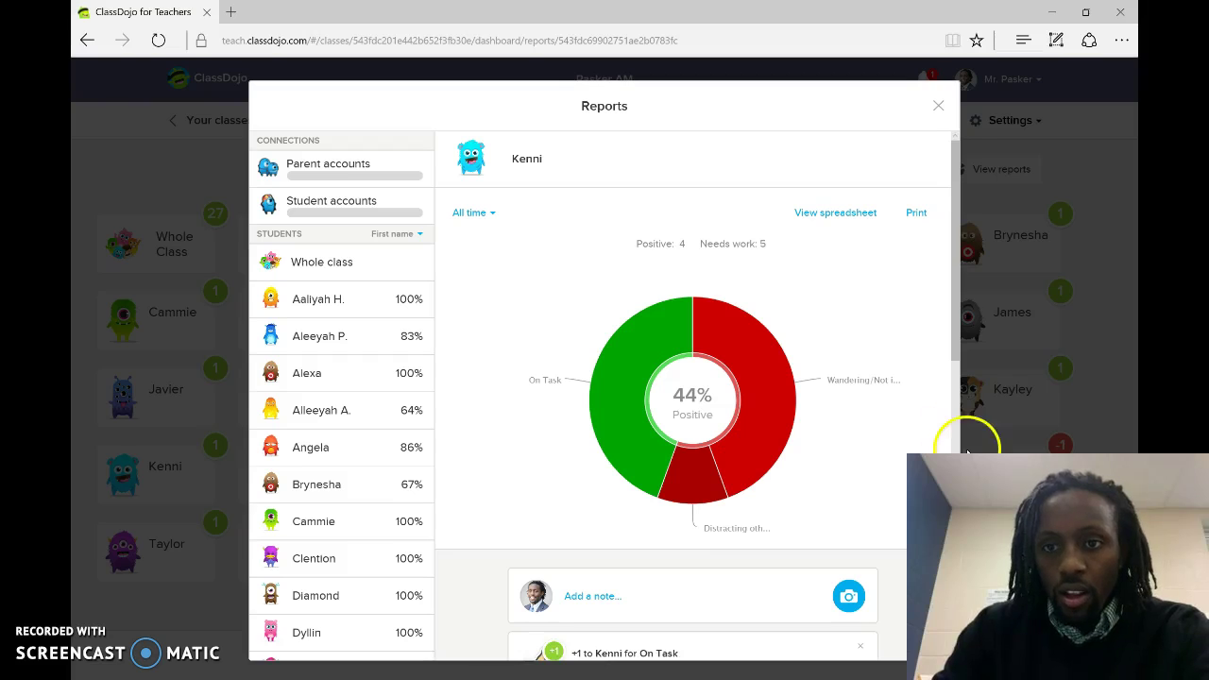
Close Reports and go via Class Story and Classroom to 'Your classes', showing Pasker AM
left_click(938, 105)
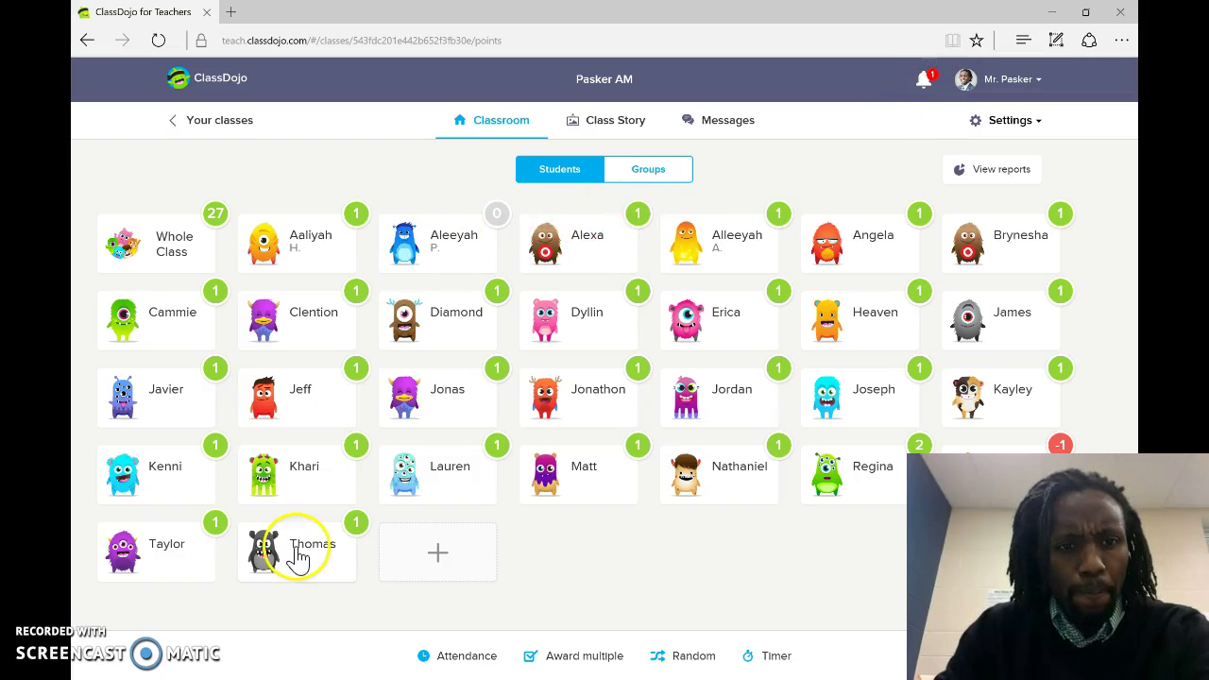
left_click(641, 139)
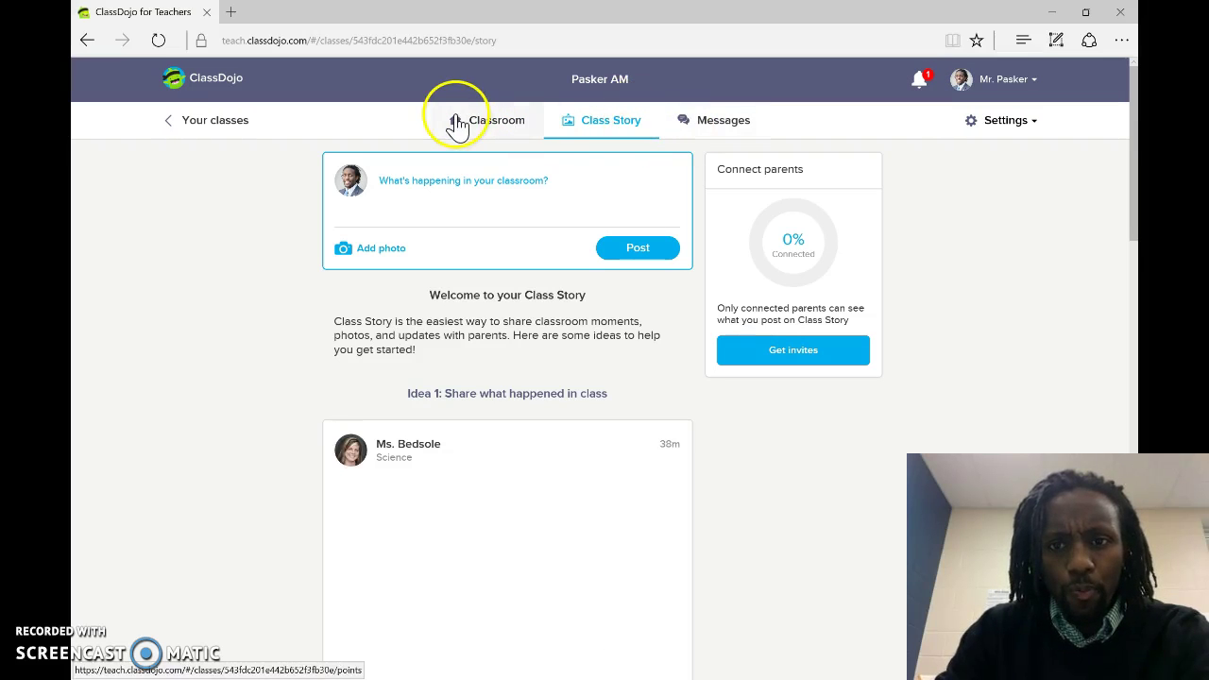
left_click(457, 123)
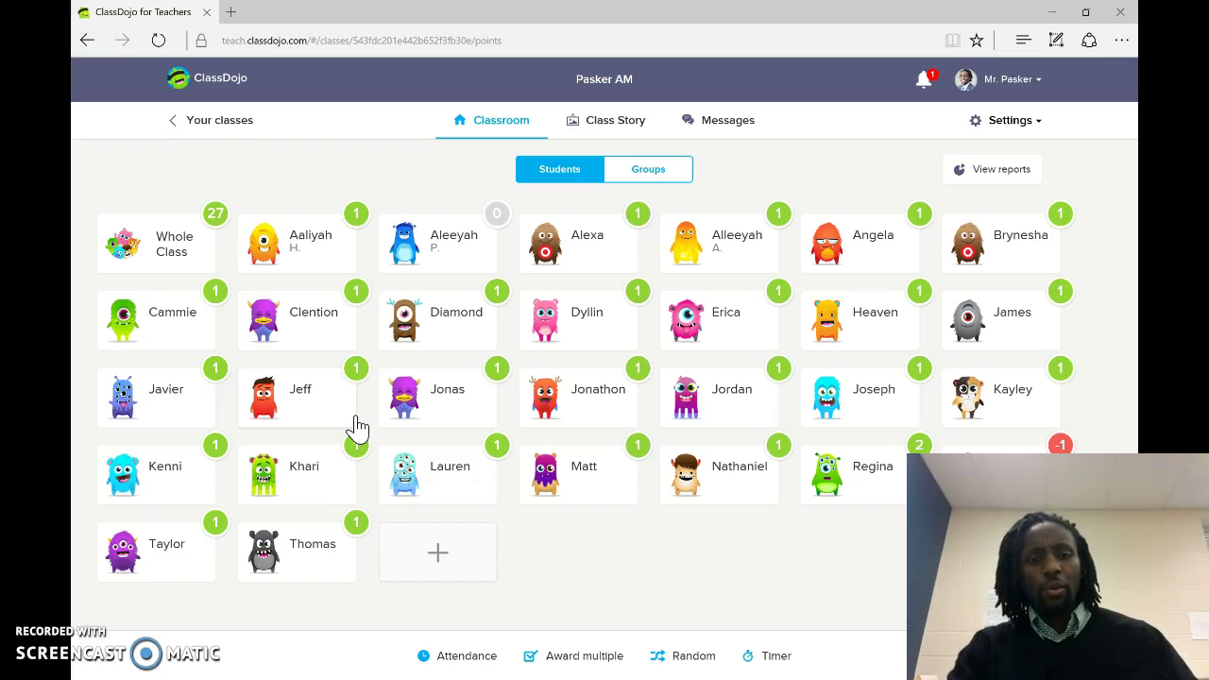
left_click(223, 122)
scroll(350, 411, "down", 2)
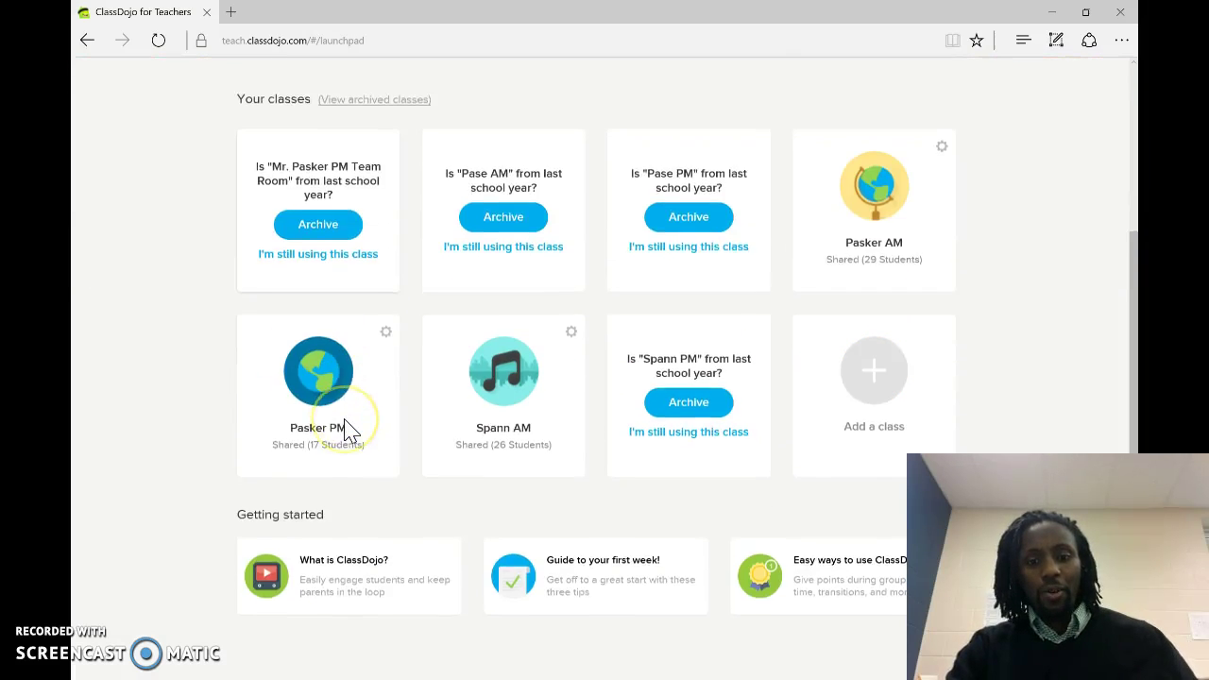